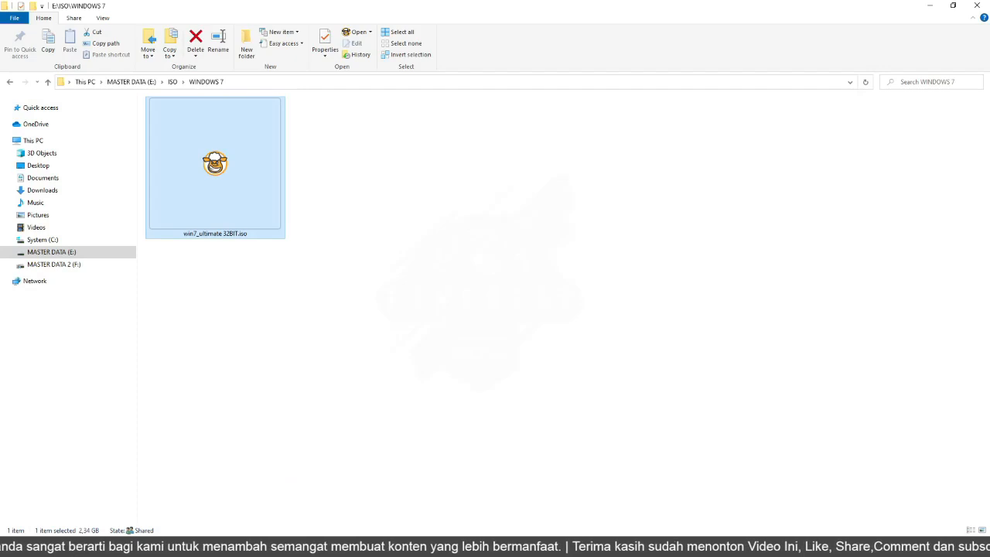
Start creating a new virtual machine named WINDOWS 7 32BIT.
click(256, 463)
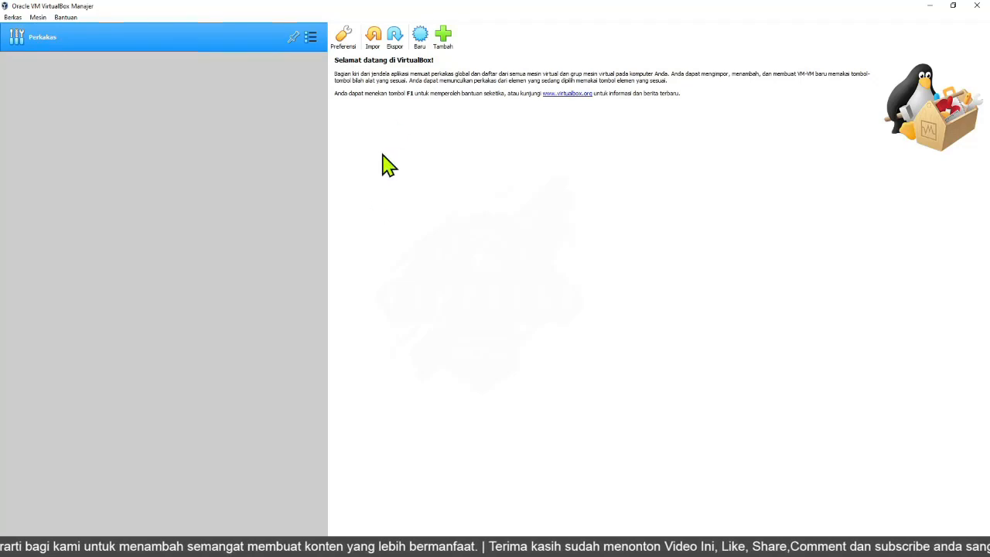
click(421, 37)
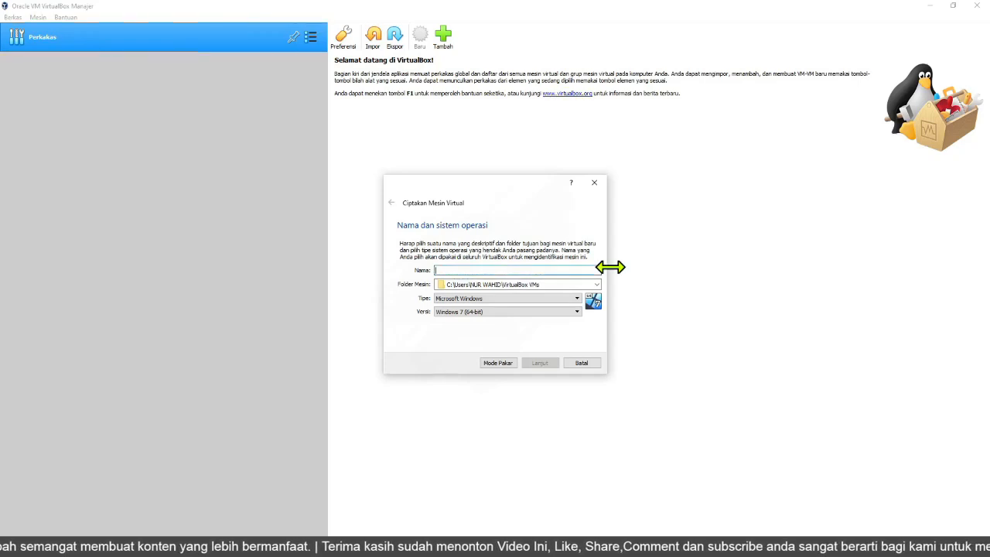
text(WINDOWS 7 32BIT)
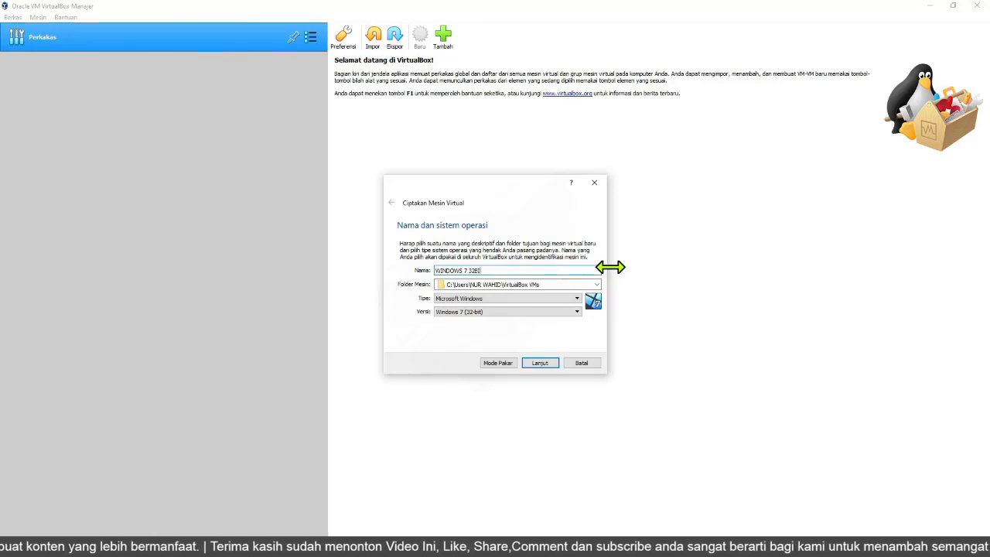
Set the version to Windows 7 (32-bit) and continue to the memory page.
click(480, 317)
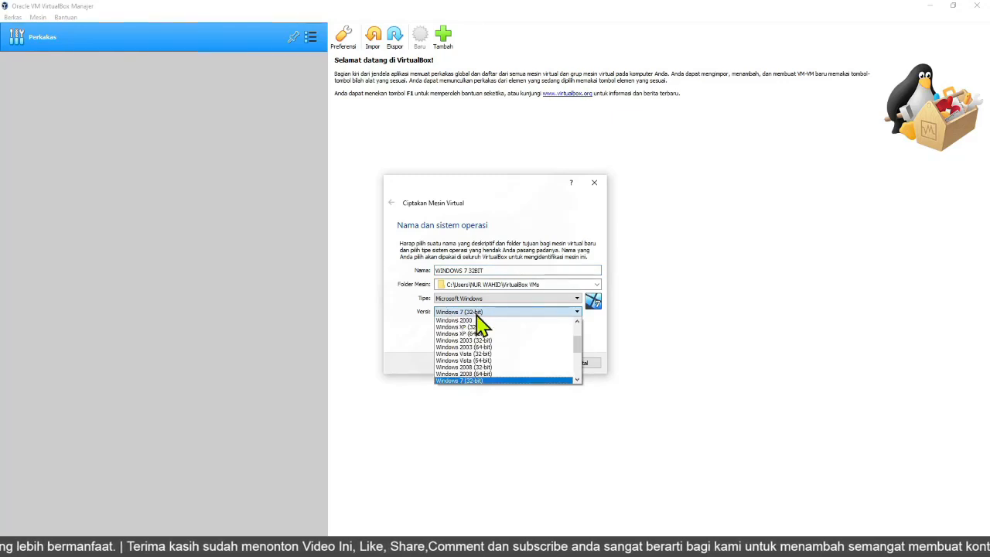
click(480, 313)
click(471, 271)
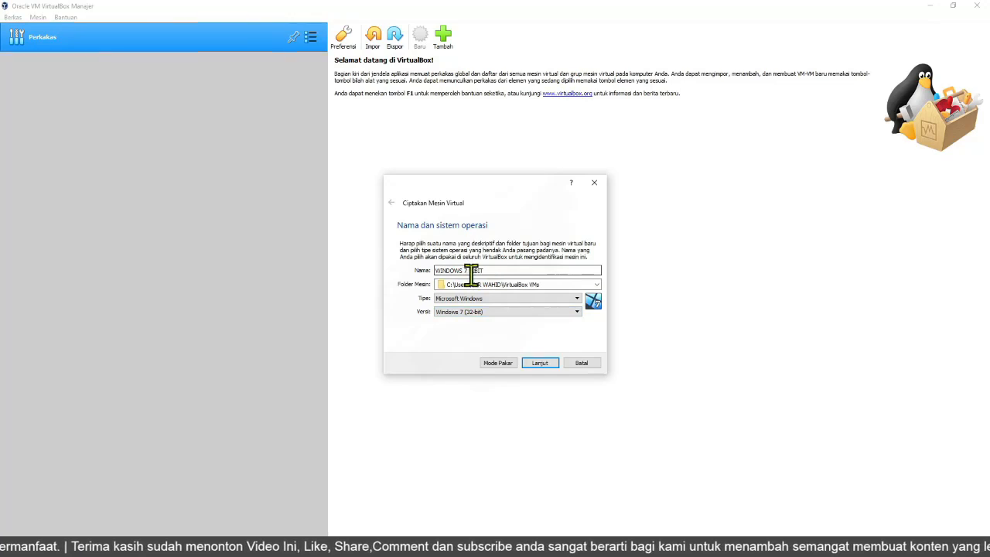
click(468, 312)
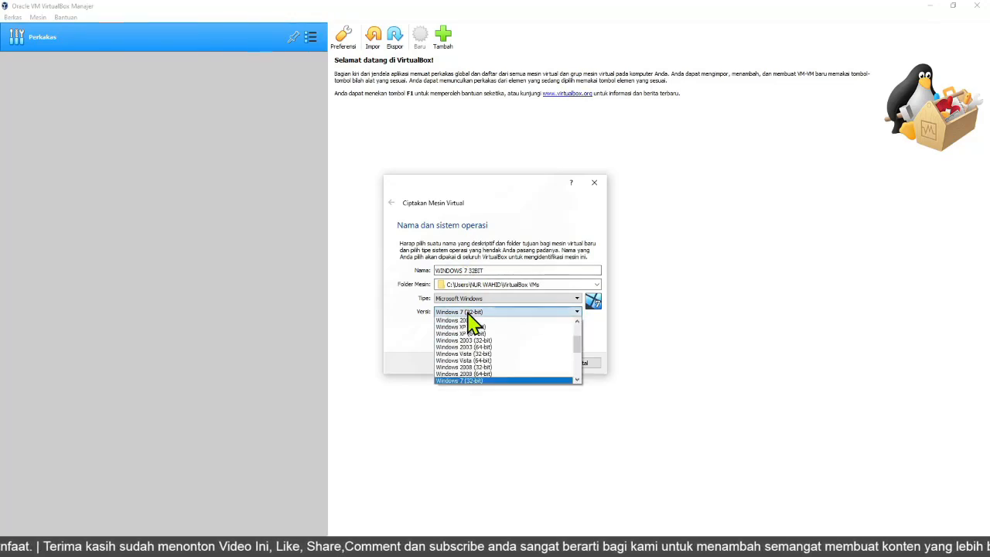
scroll(493, 374, down, 1)
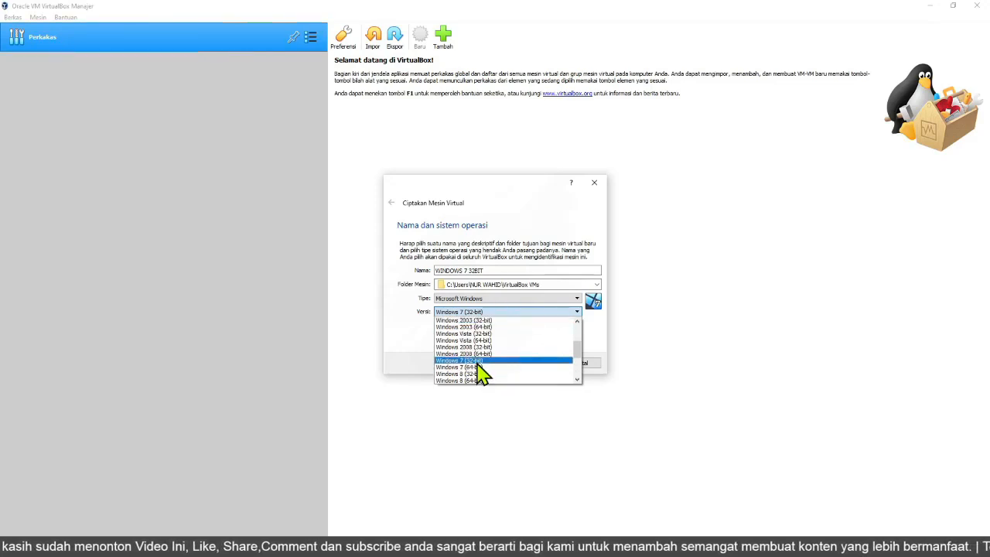
click(478, 361)
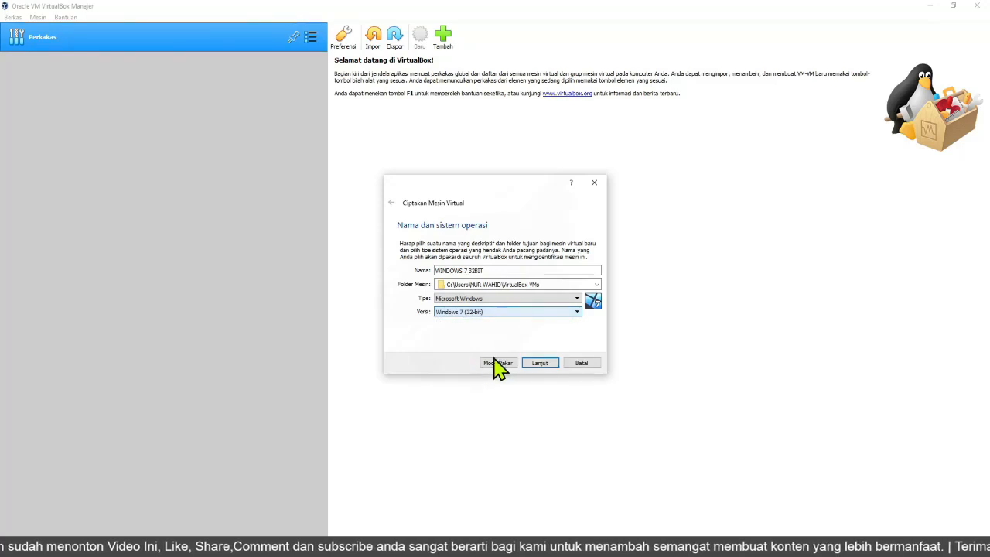
click(539, 363)
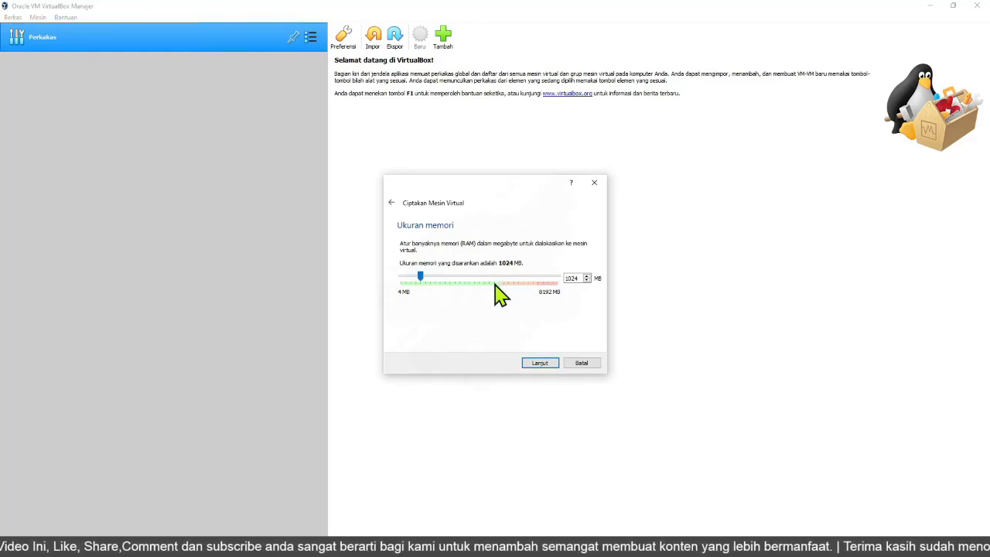
Set the memory size to 4096 MB and continue.
mouse_move(419, 276)
mouse_down()
mouse_move(481, 277)
mouse_move(419, 277)
mouse_move(473, 277)
mouse_move(403, 294)
mouse_move(416, 292)
mouse_up()
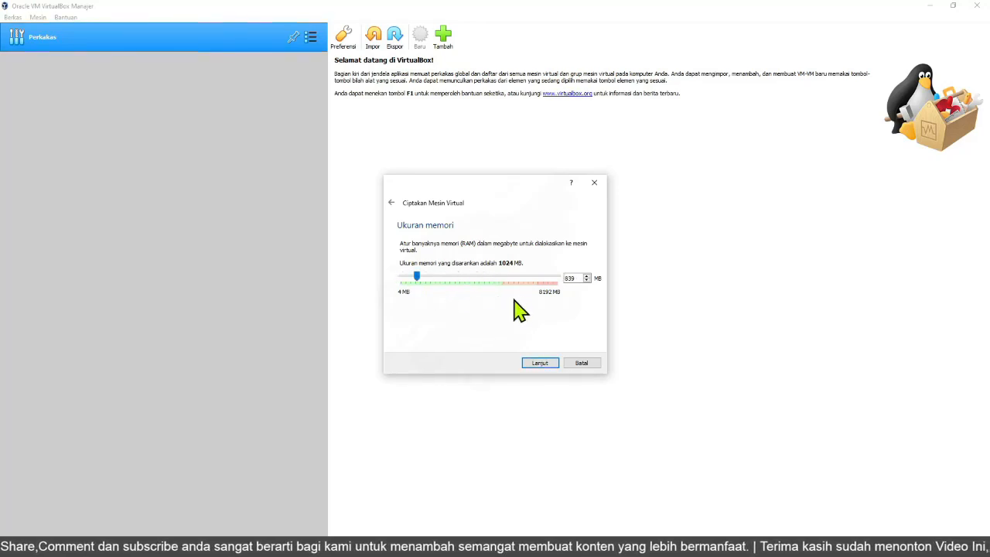
double_click(568, 278)
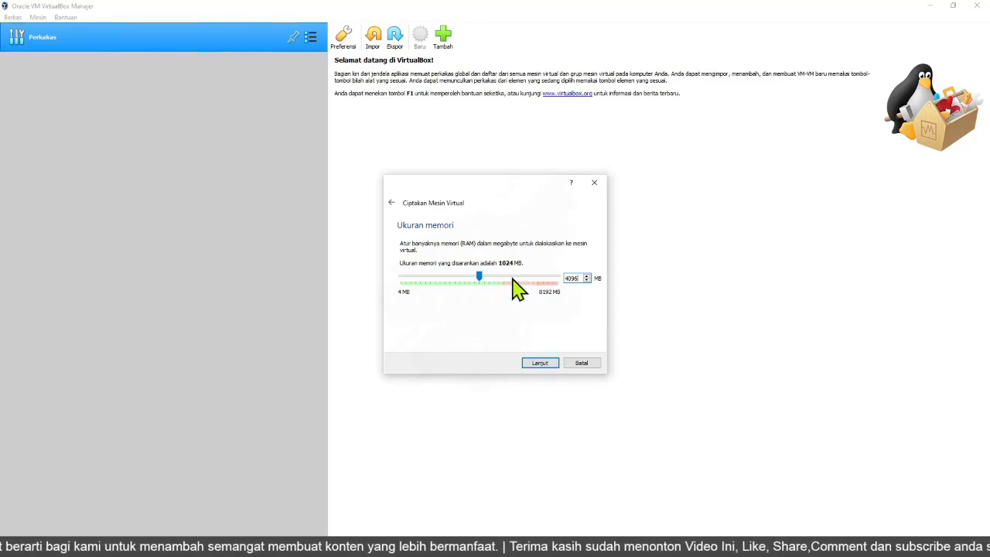
click(539, 370)
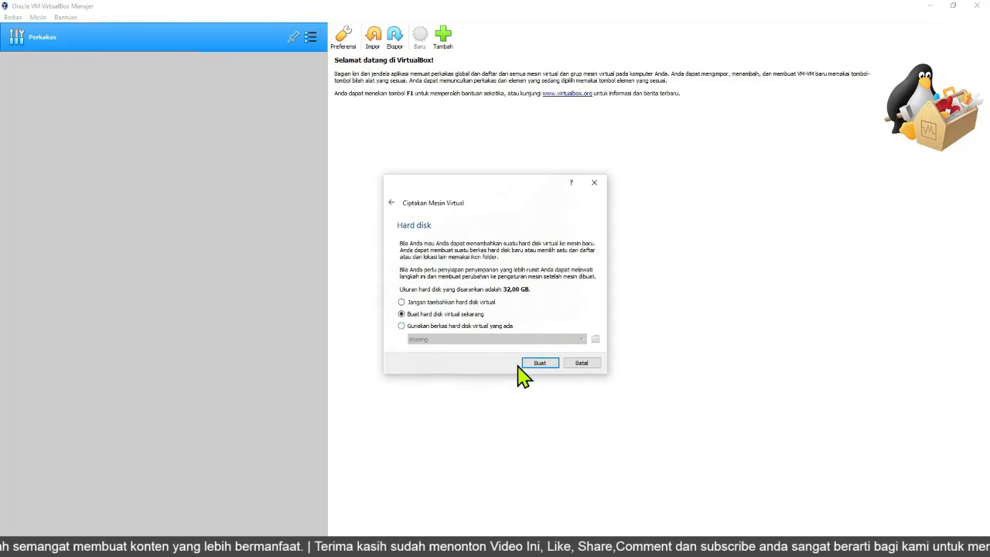
Create a new virtual hard disk now, keeping the VHD file type and dynamic allocation.
click(401, 326)
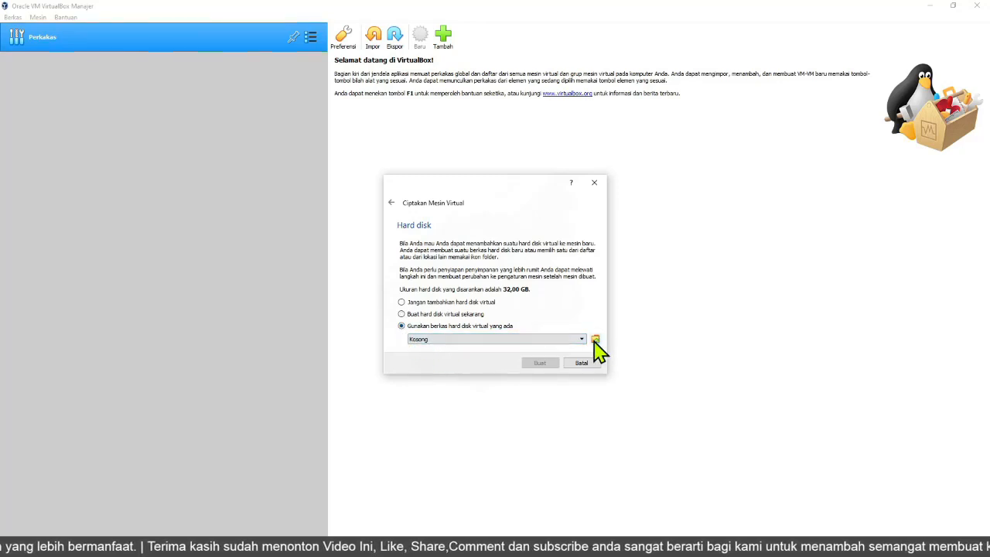
click(423, 314)
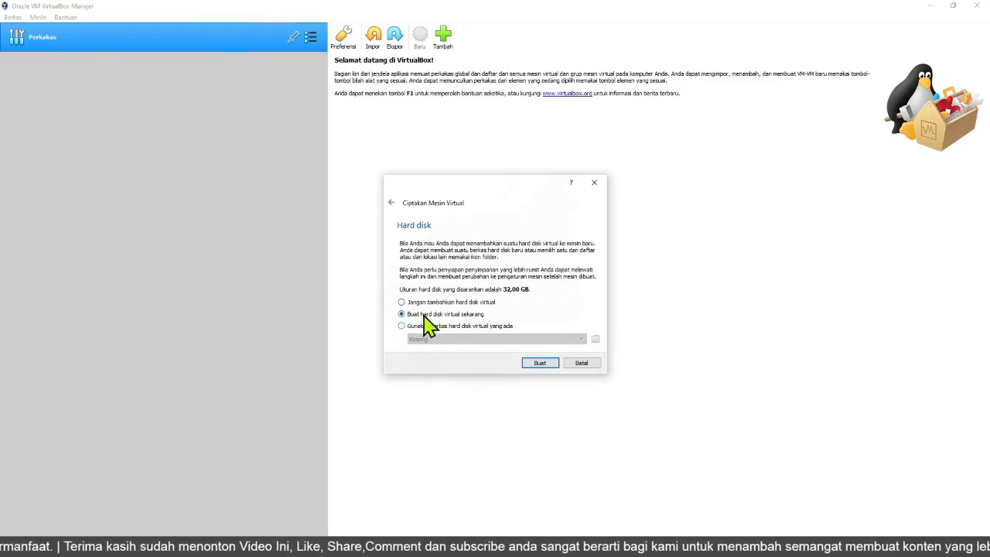
click(540, 363)
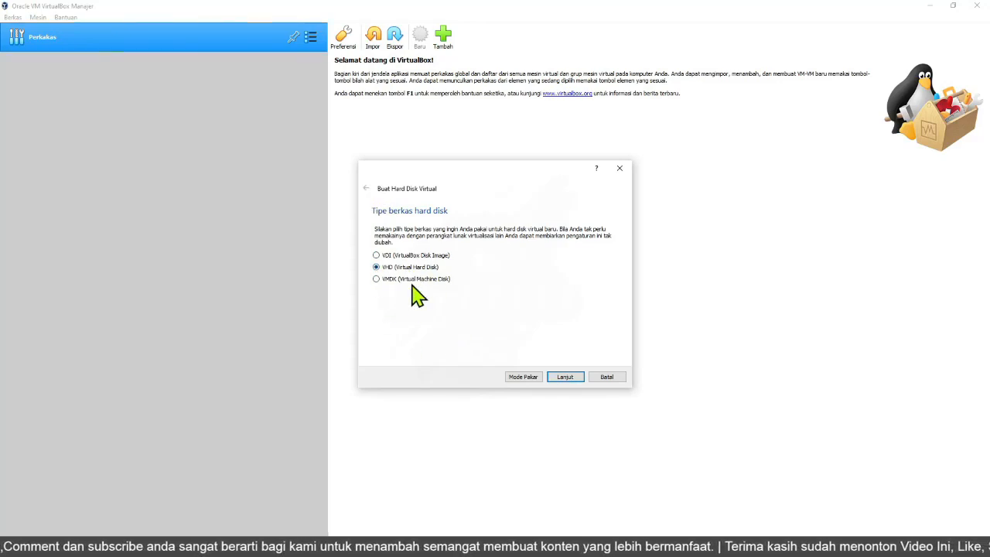
click(570, 378)
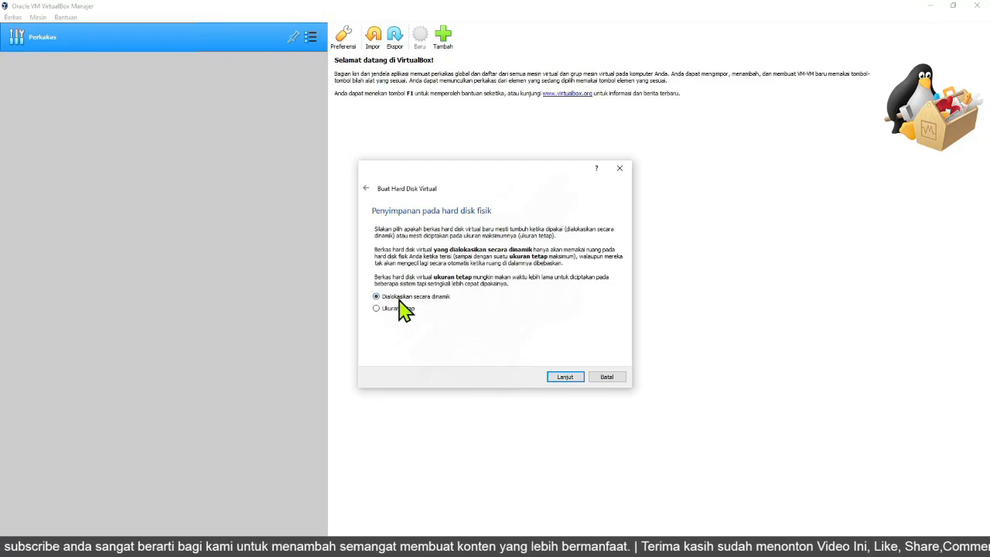
click(570, 378)
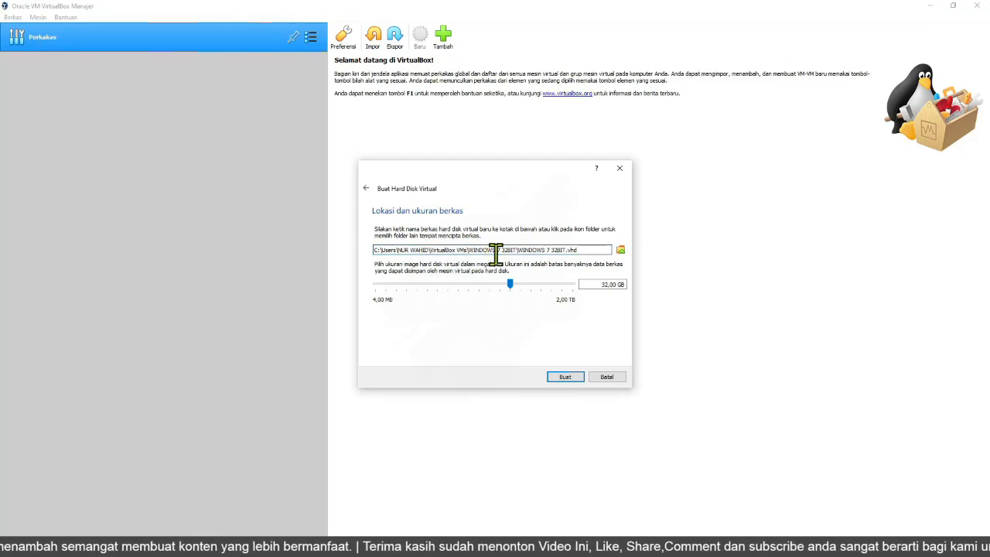
Save the disk file in a new folder named VIRTUAL SO on MASTER DATA 2 (F:).
drag(577, 250, 518, 250)
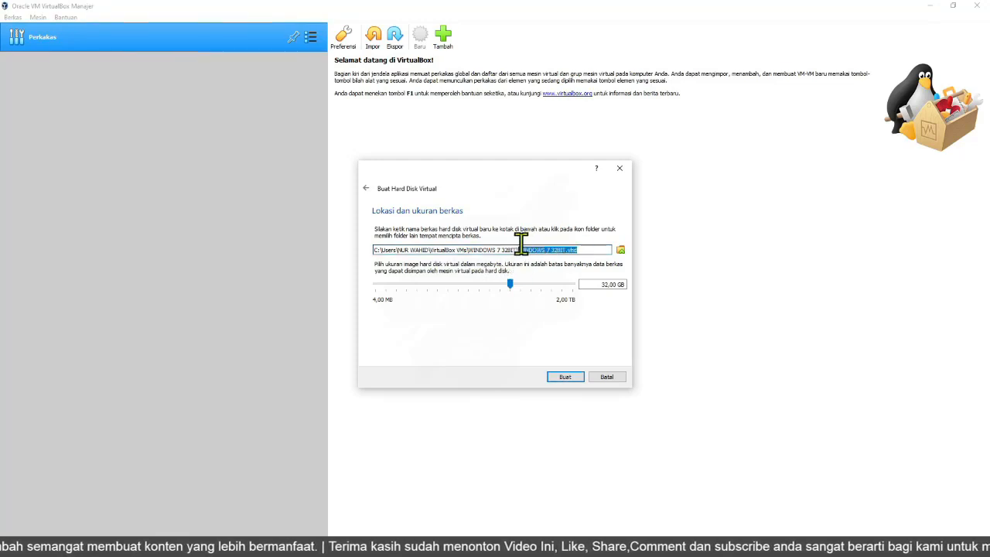
click(621, 250)
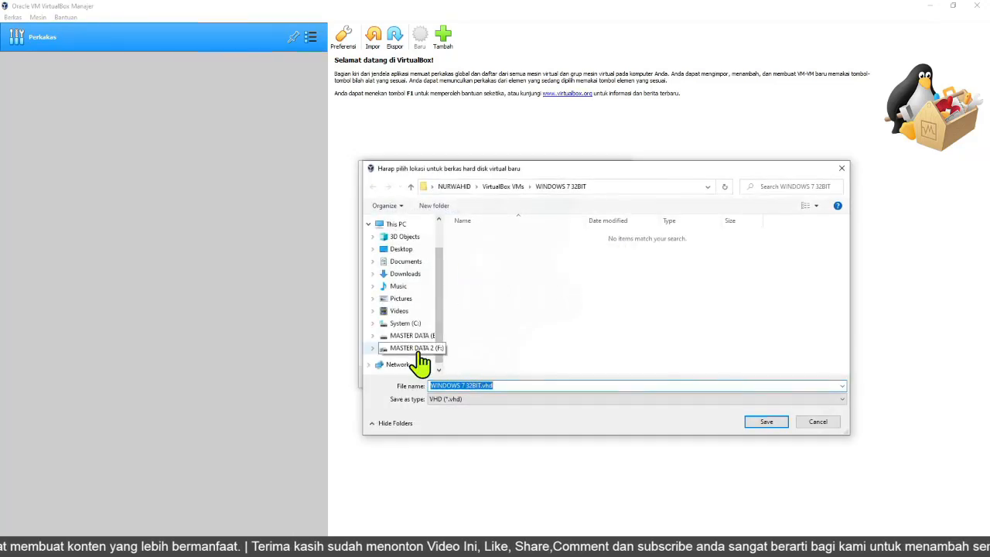
click(418, 348)
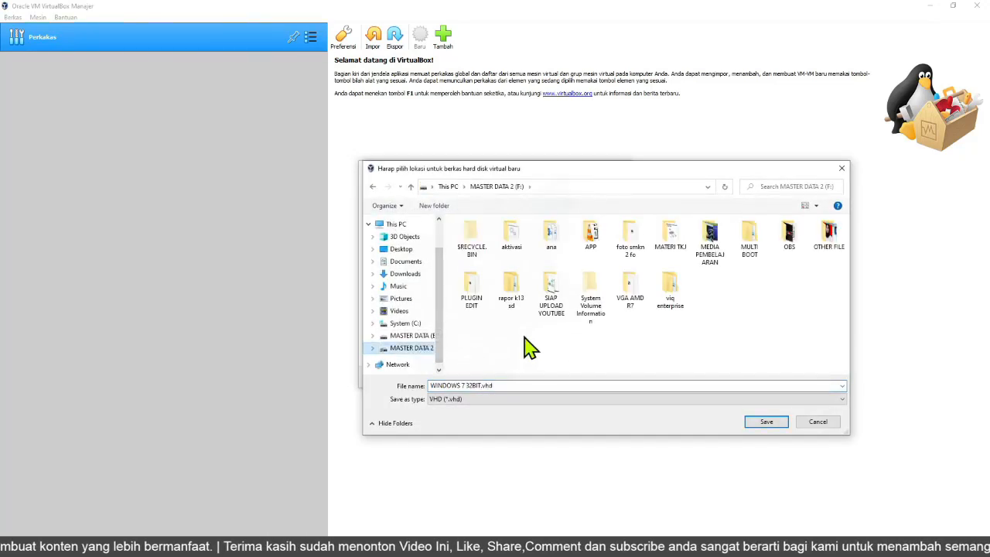
click(436, 207)
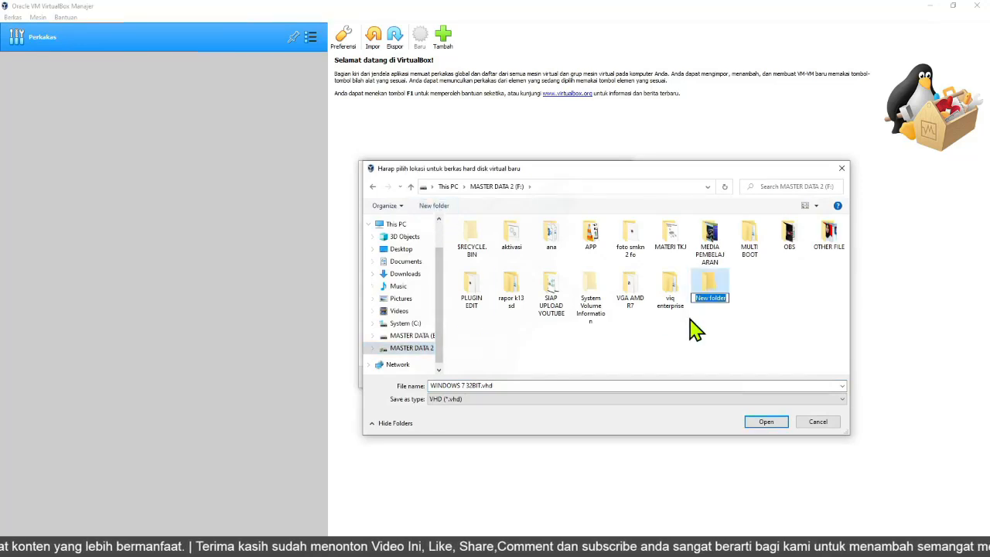
text(VIRTUAL)
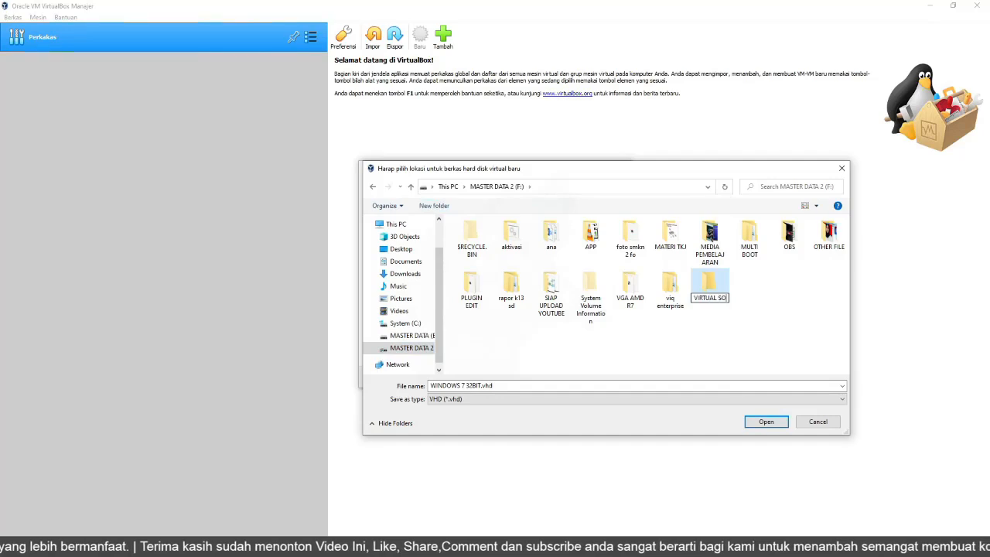
double_click(718, 296)
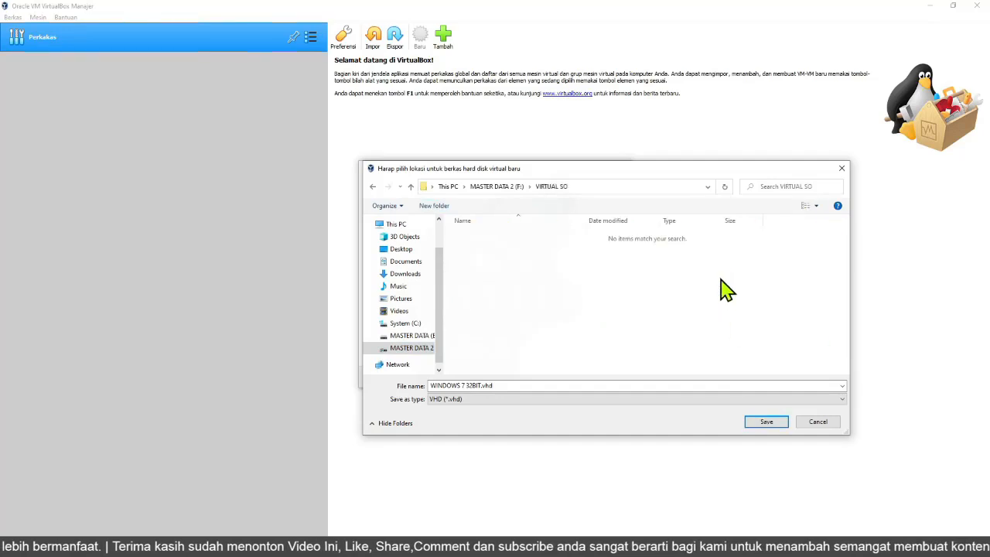
click(766, 424)
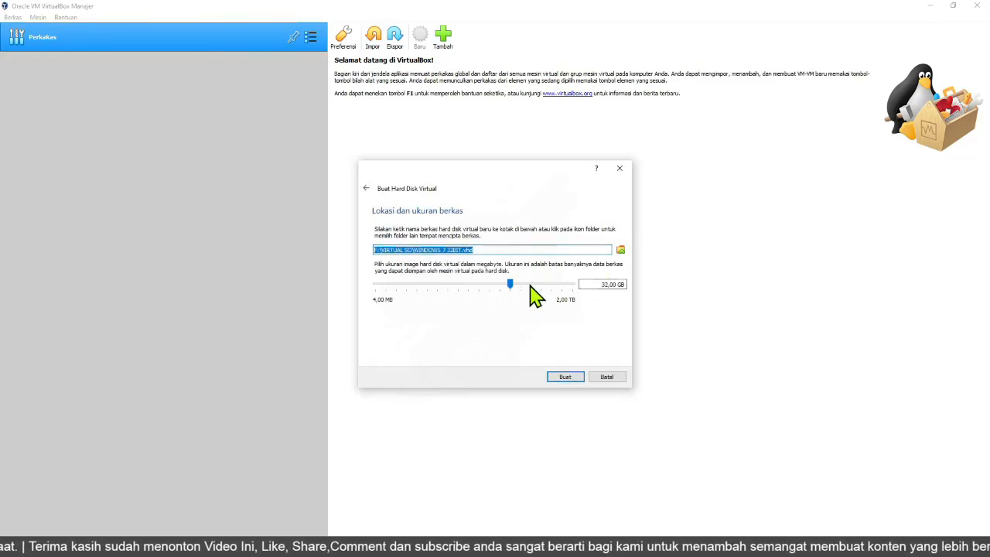
Set the virtual disk size to 128,00 GB and create the disk.
click(536, 286)
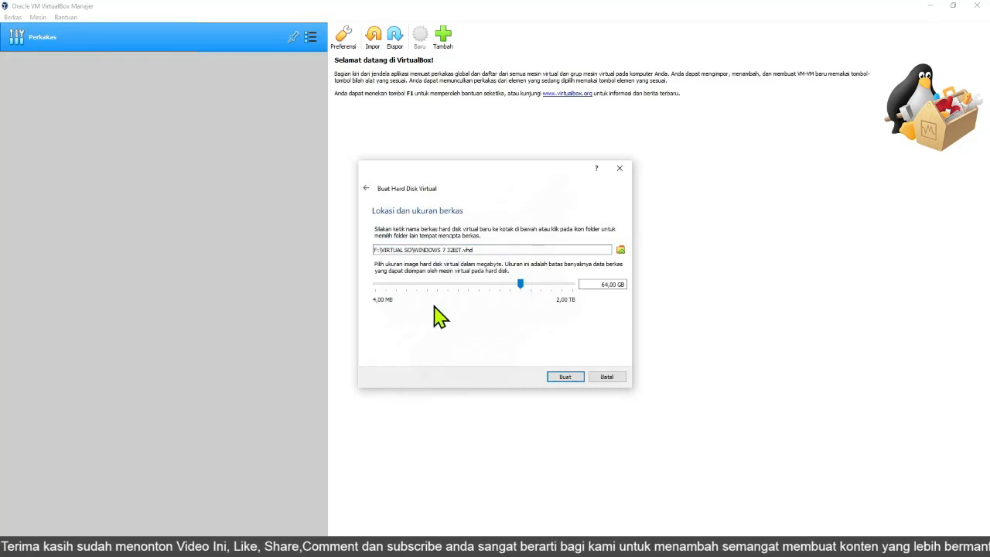
click(563, 293)
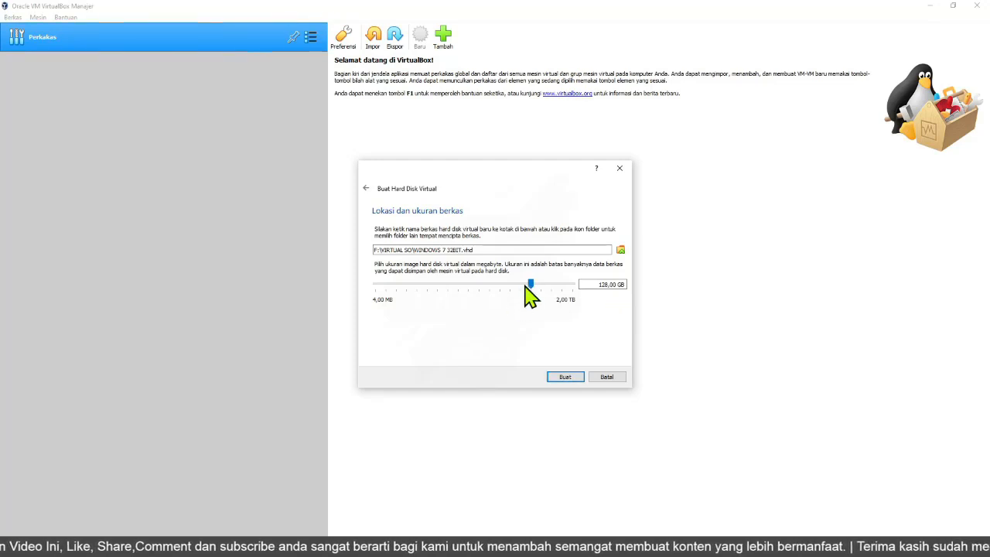
click(557, 377)
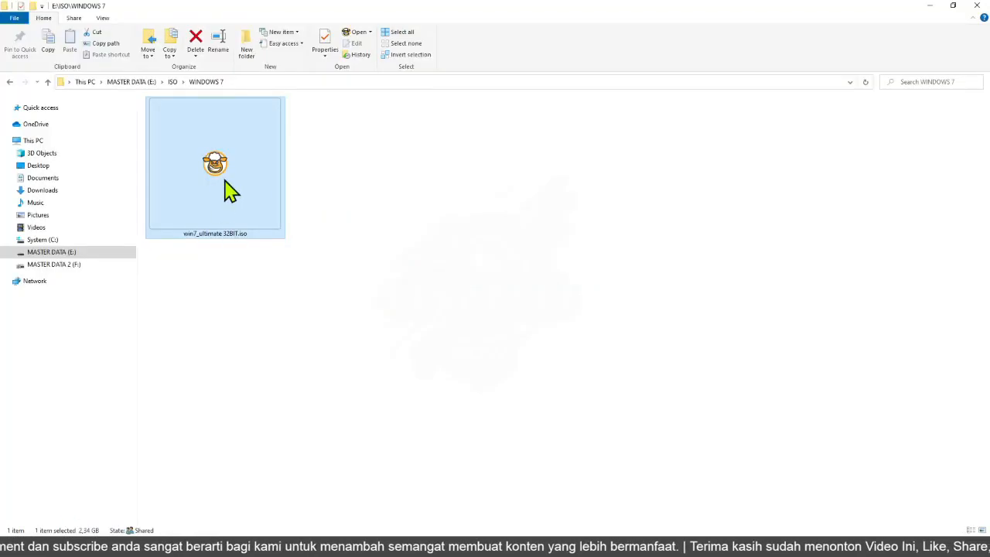
click(930, 6)
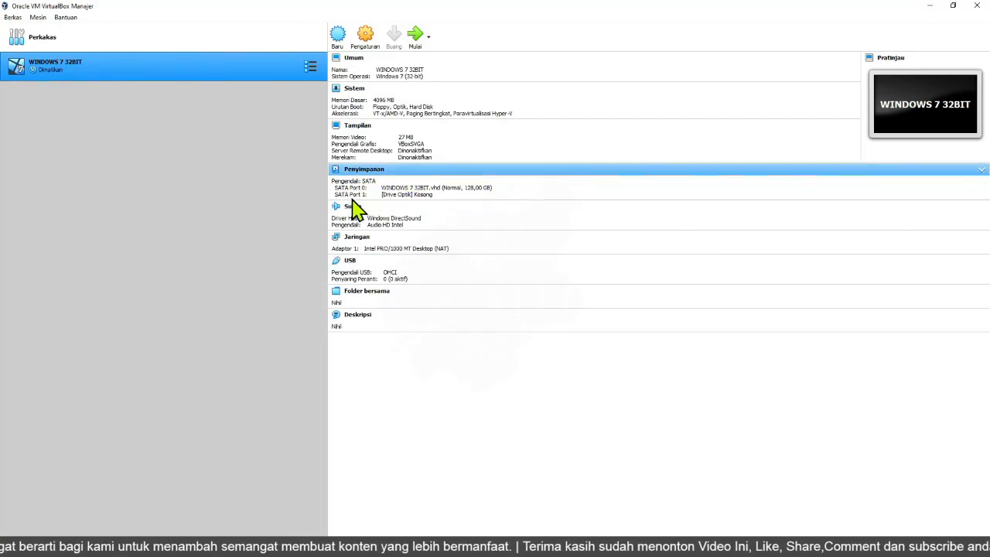
click(409, 195)
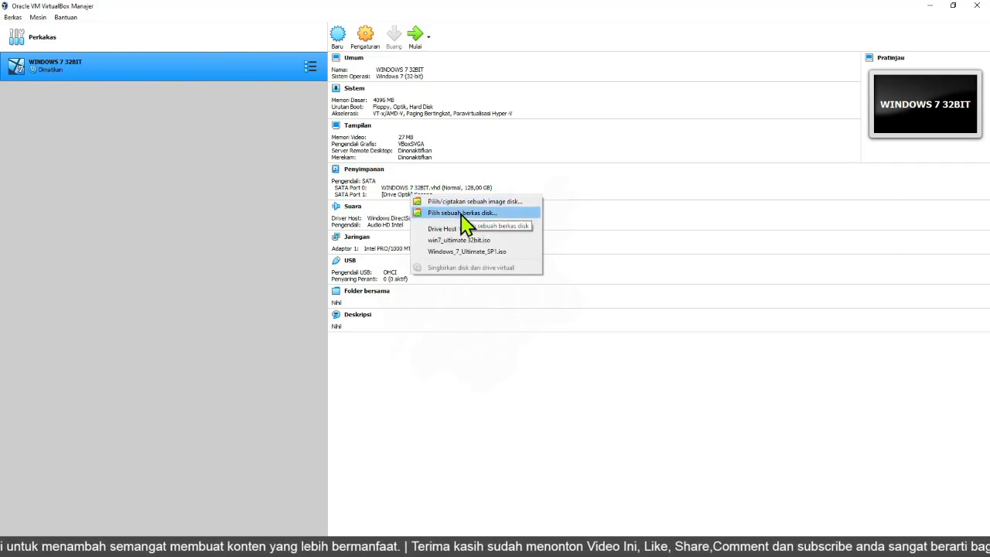
click(253, 141)
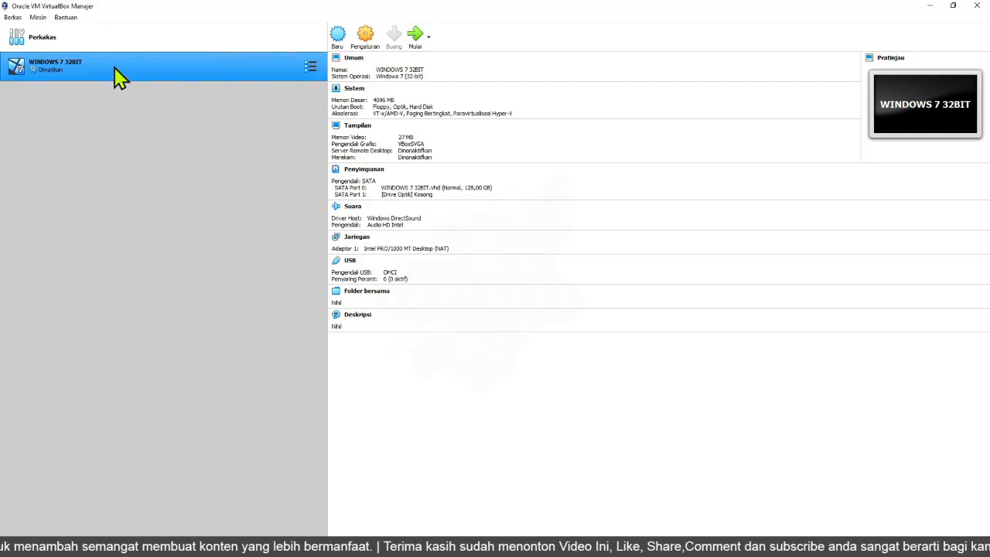
Attach the win7_ultimate 32BIT.iso file to the virtual machine's empty optical drive in the storage settings.
click(366, 39)
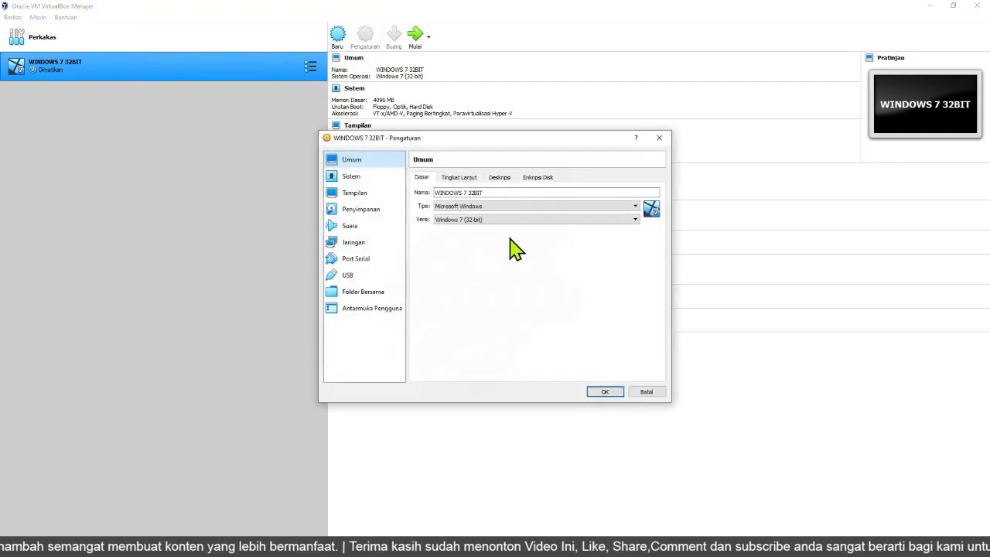
click(370, 212)
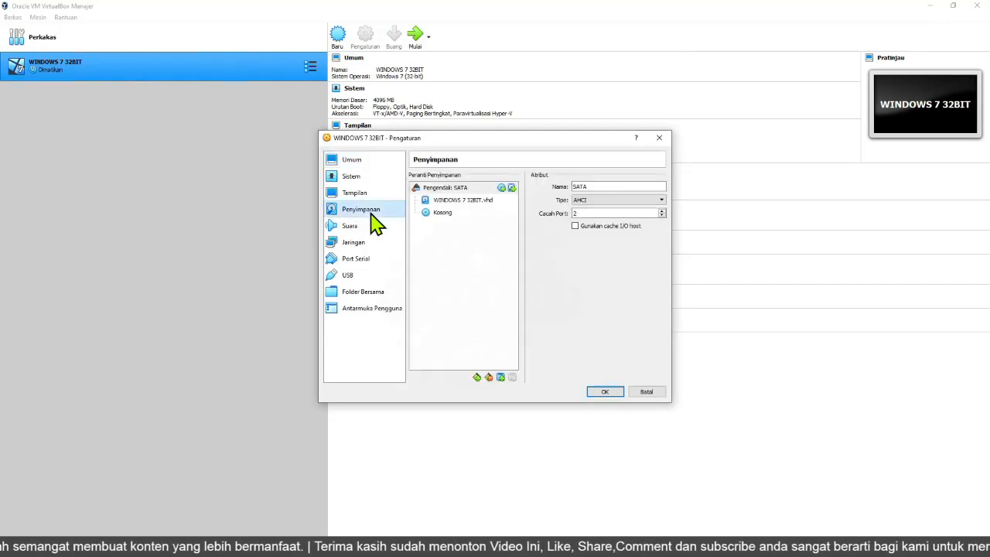
click(442, 214)
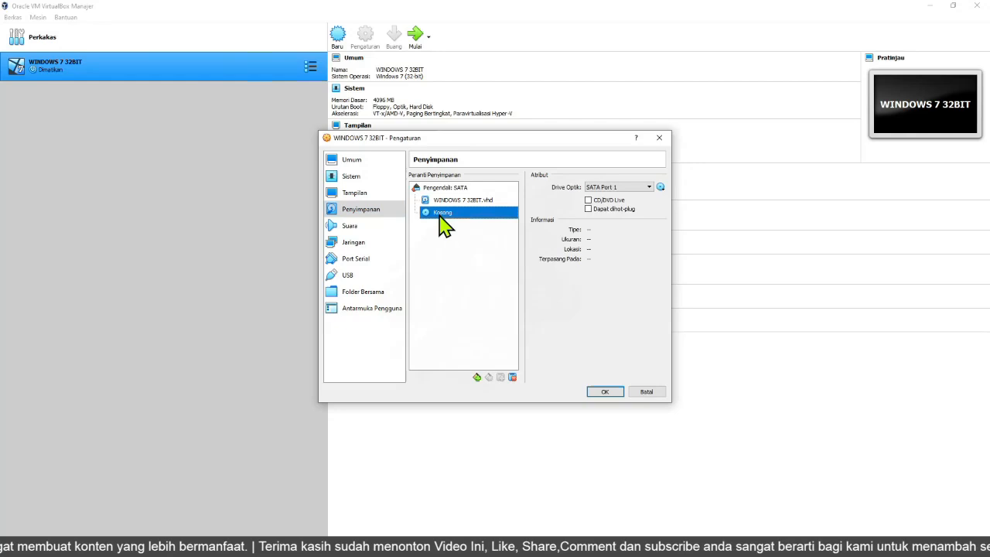
click(660, 188)
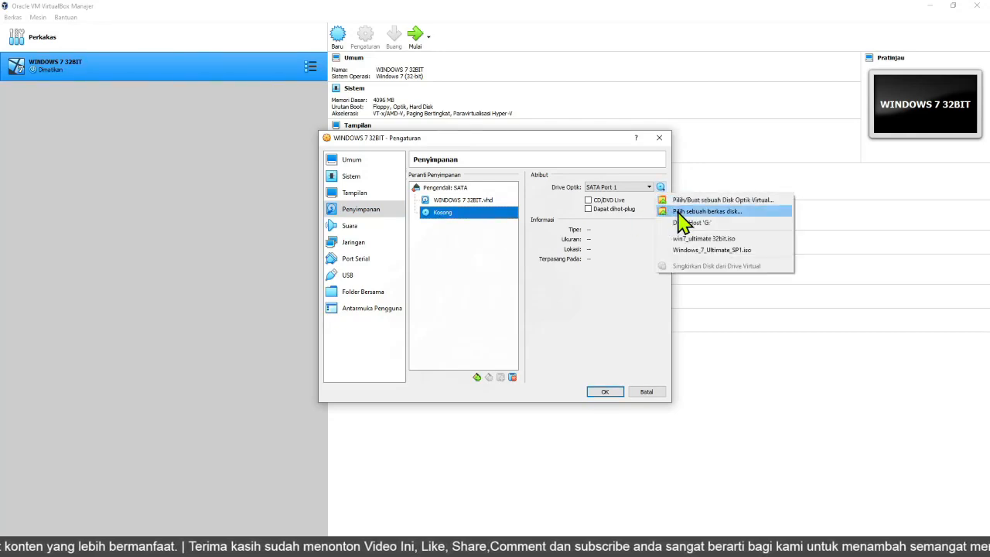
click(681, 212)
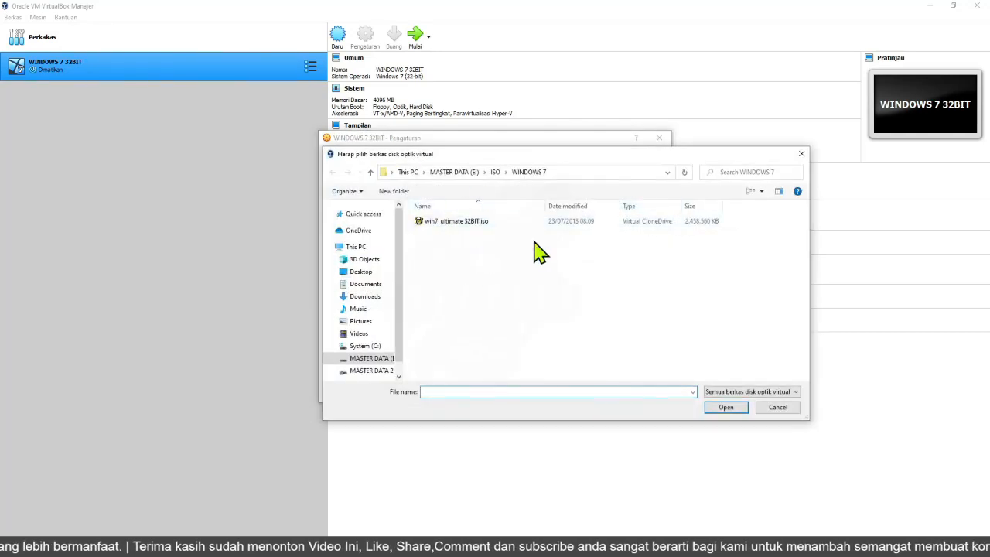
click(455, 224)
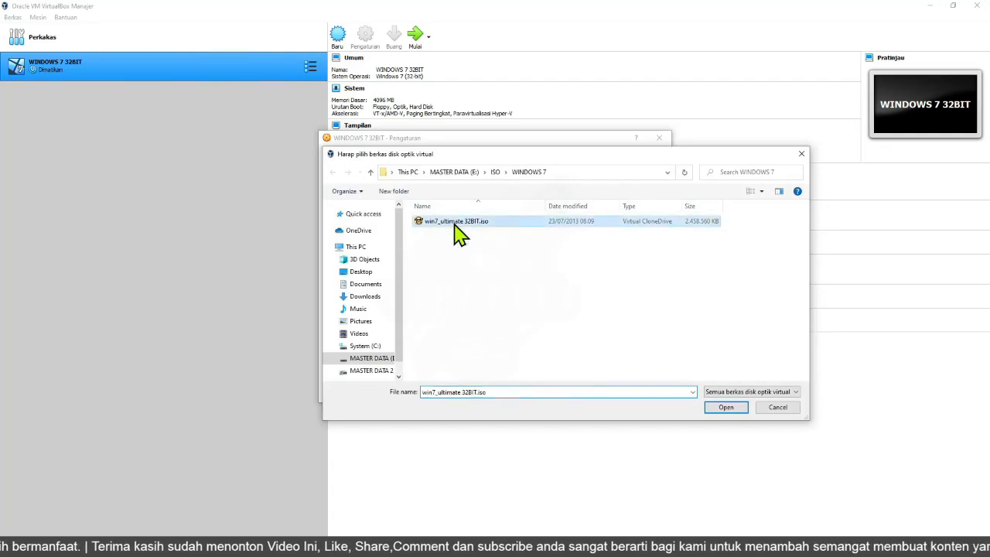
click(725, 407)
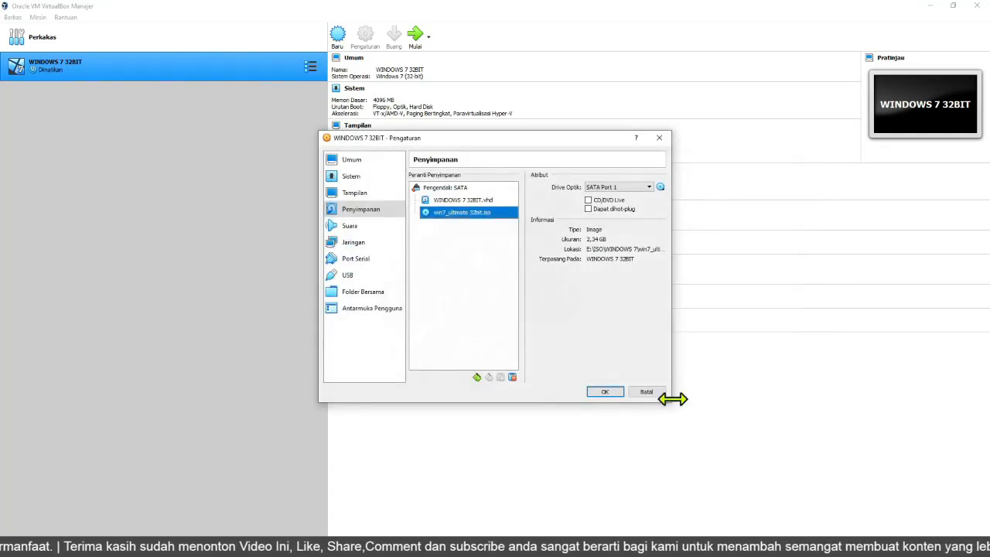
click(604, 392)
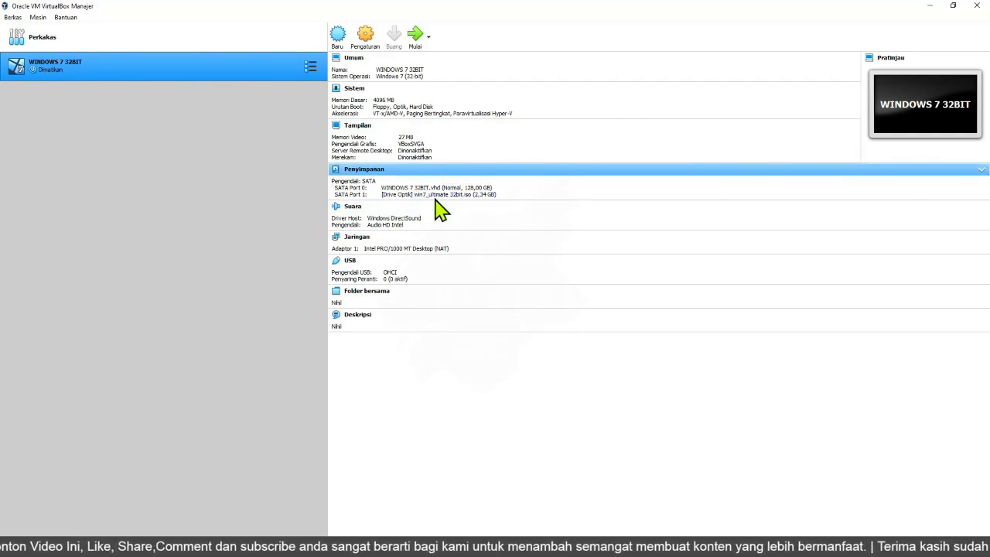
Start the virtual machine, maximize its window and dismiss the keyboard capture notice.
click(416, 35)
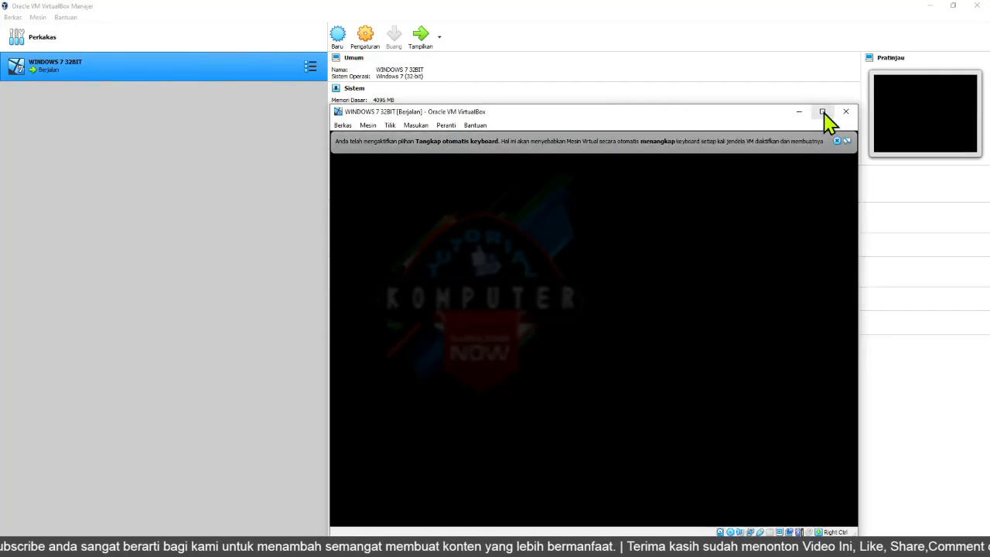
click(665, 112)
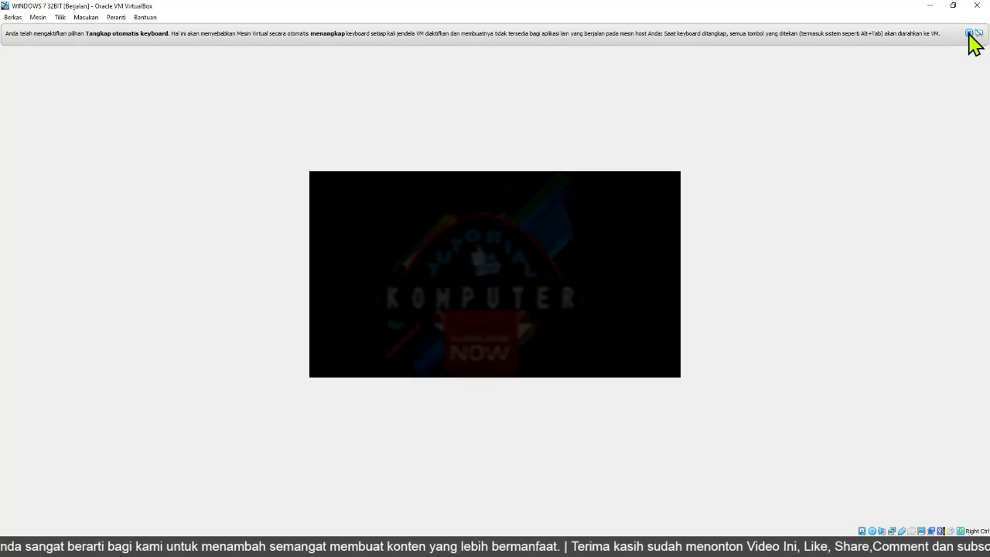
click(969, 34)
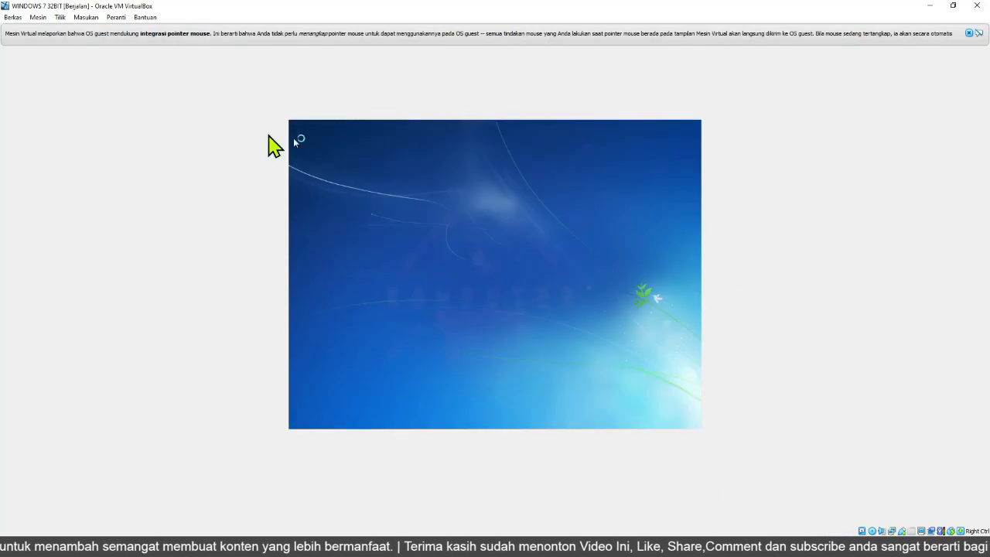
Set the virtual screen scale to 125%.
click(60, 18)
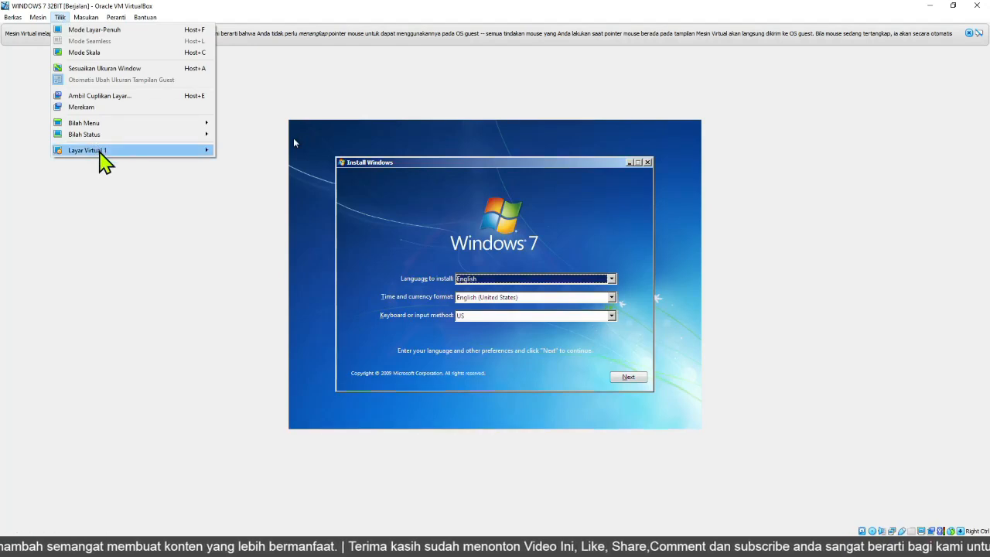
mouse_move(100, 152)
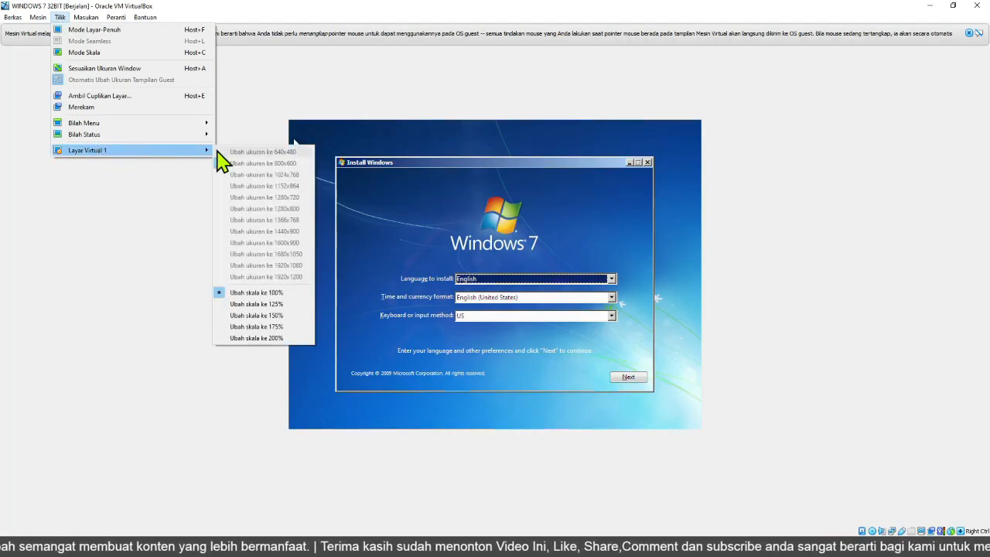
click(277, 306)
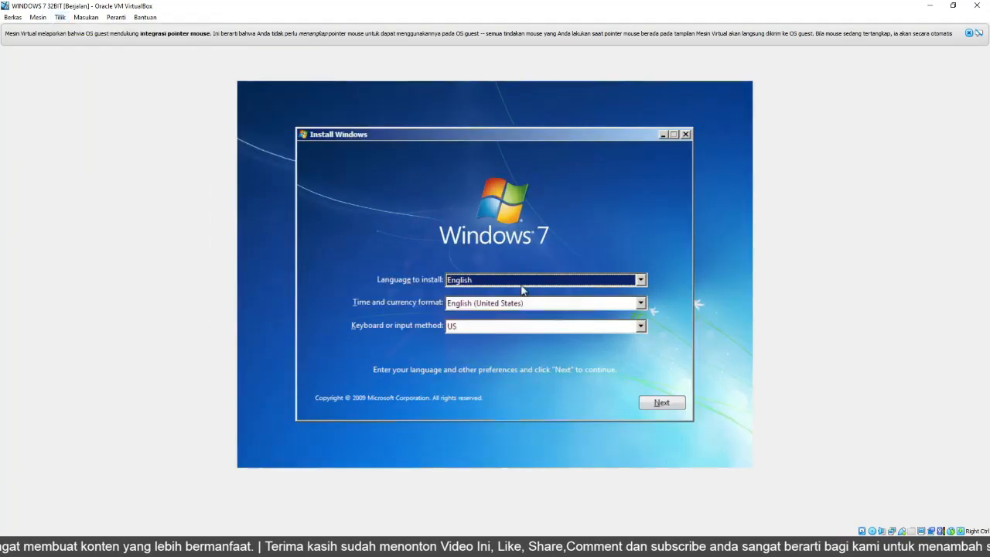
Set the virtual screen scale to 150% and dismiss the pointer integration notice.
click(60, 17)
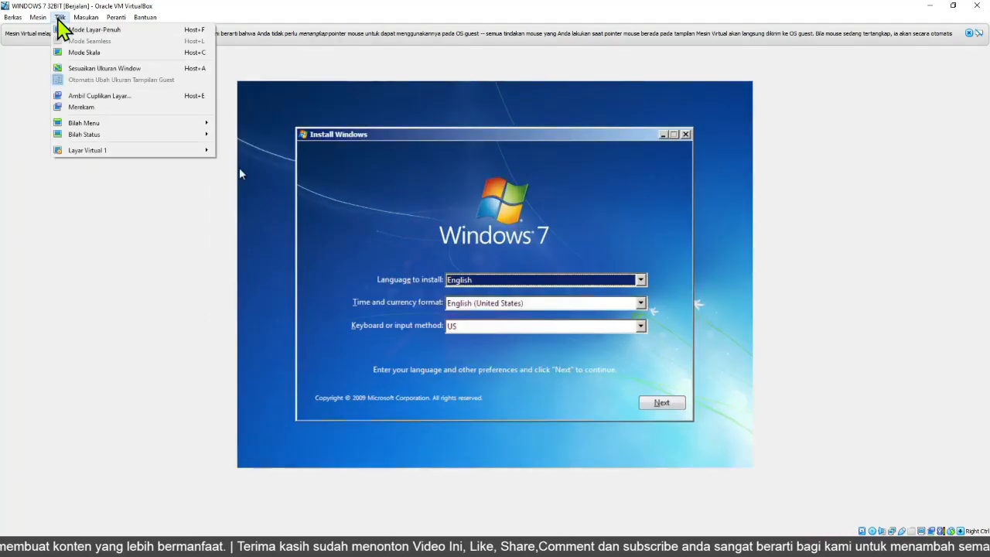
mouse_move(194, 150)
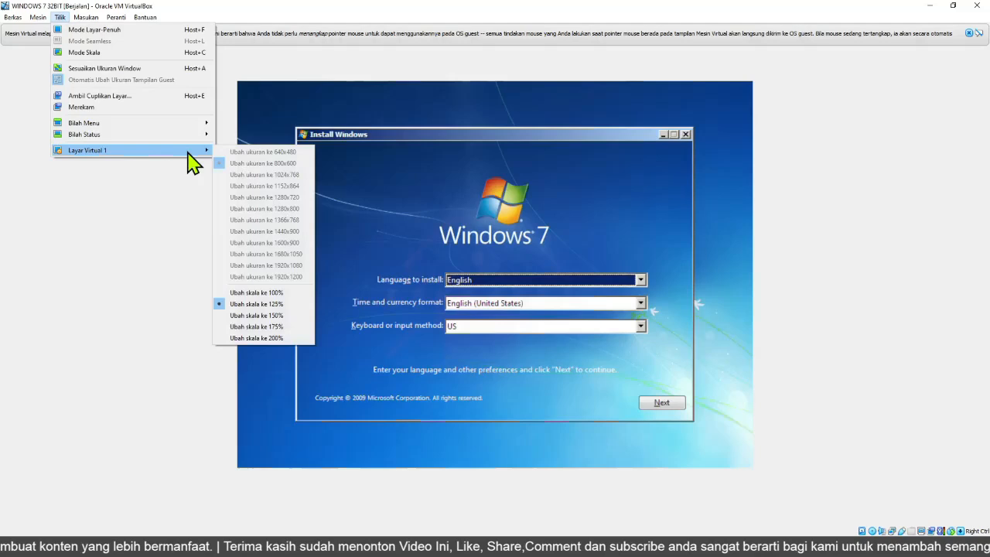
click(283, 316)
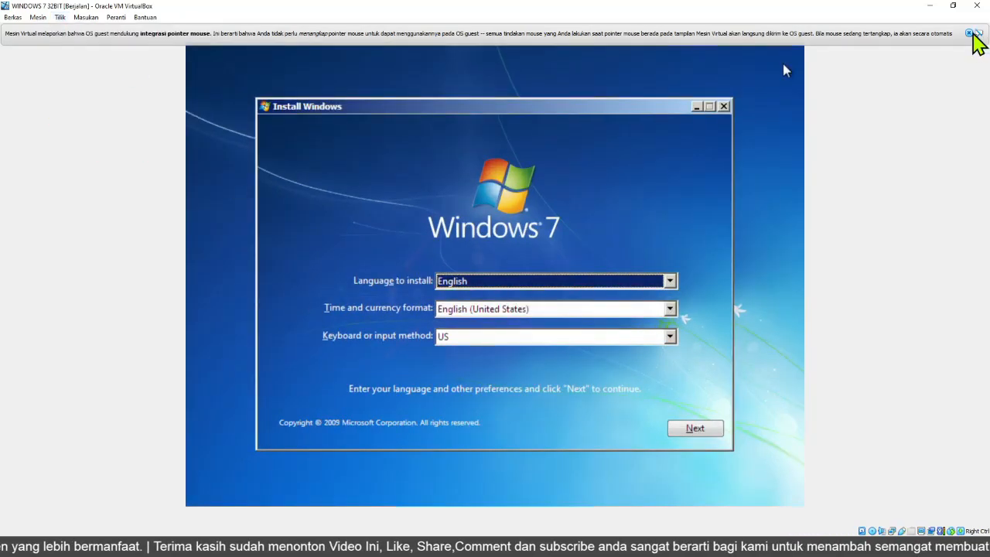
click(978, 33)
Switch the virtual machine window to full-screen mode.
click(60, 17)
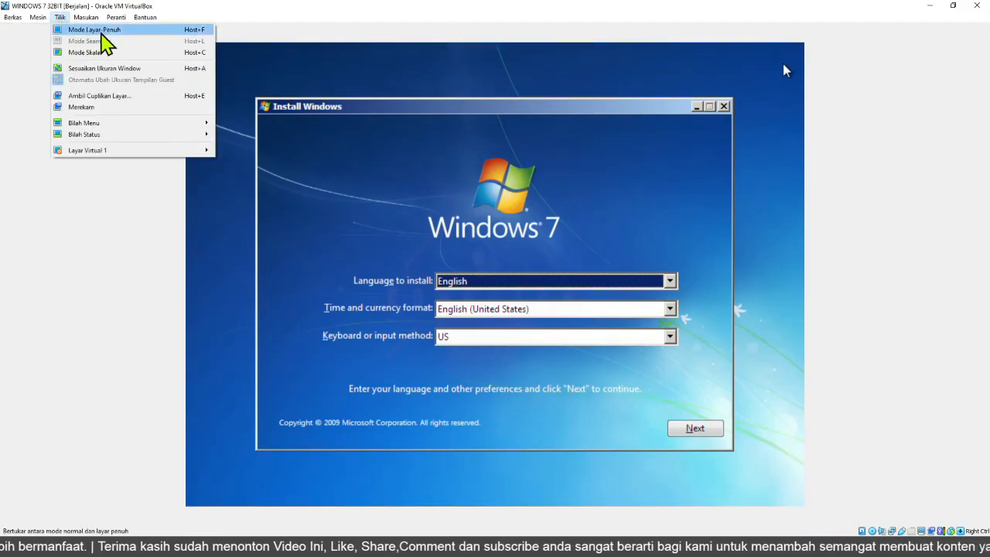
click(101, 31)
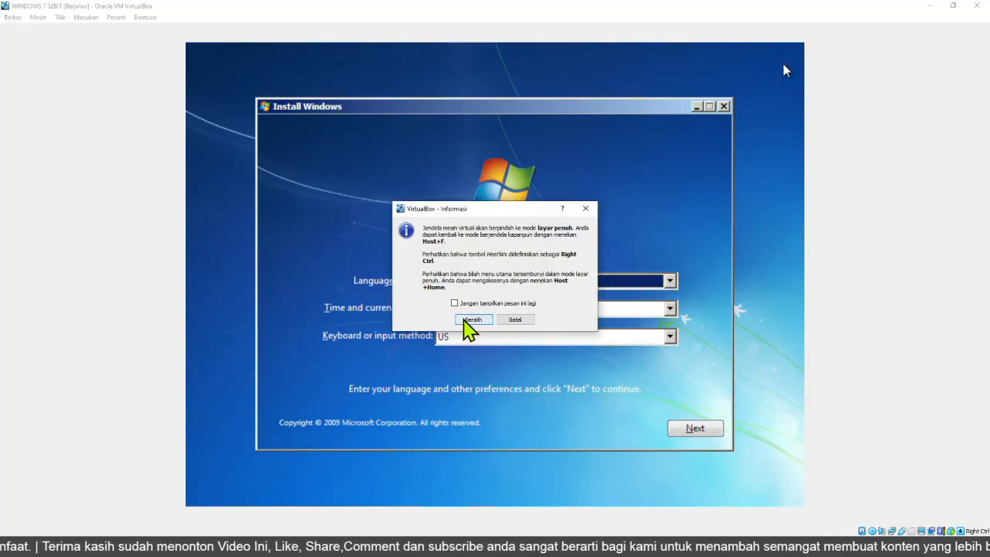
click(472, 319)
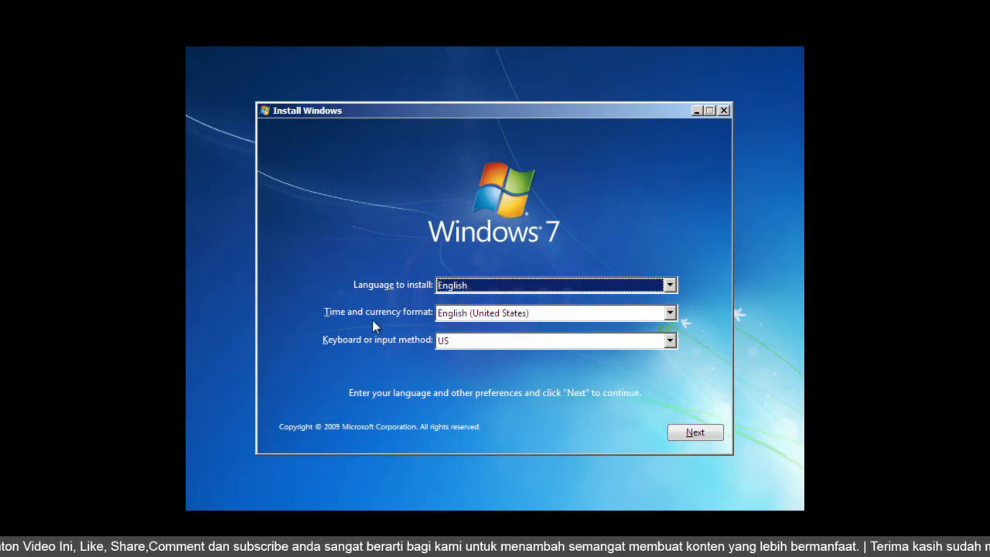
Set the time and currency format to Indonesian (Indonesia) and continue the Windows setup.
click(491, 317)
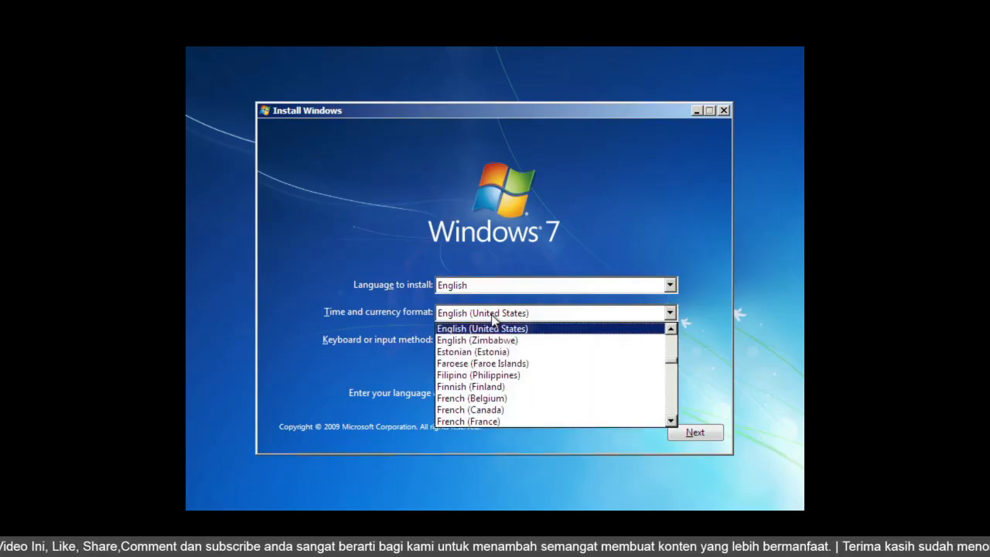
click(491, 316)
key(i)
key(i)
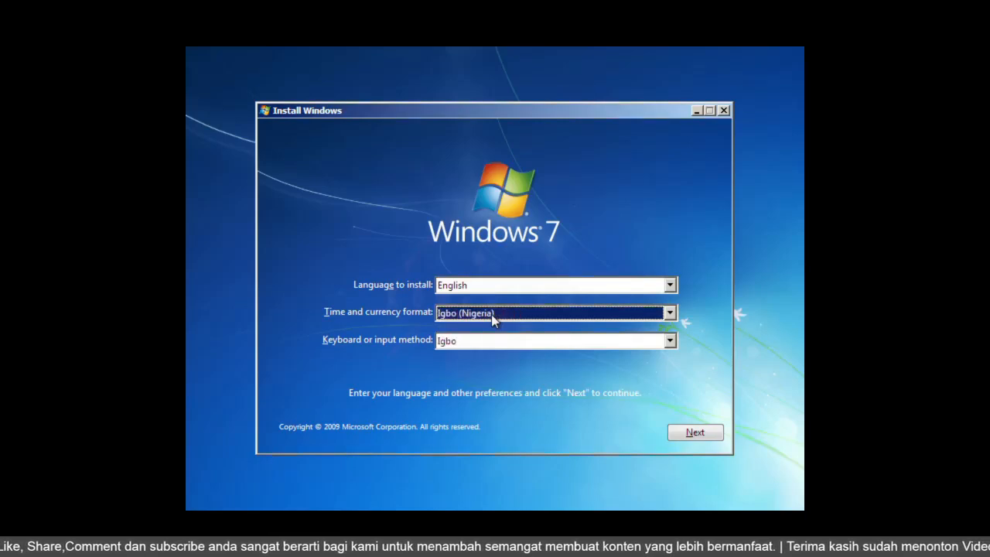
key(i)
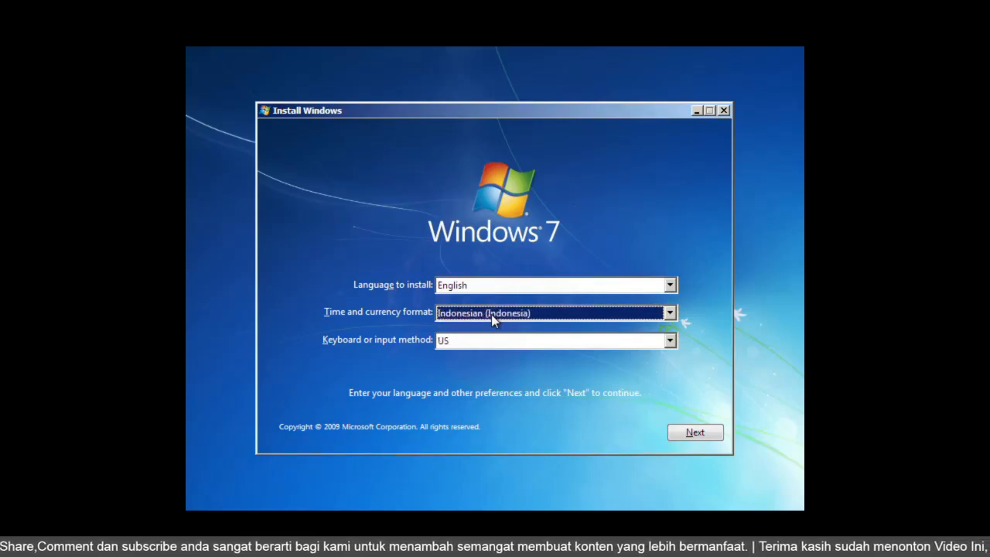
click(716, 433)
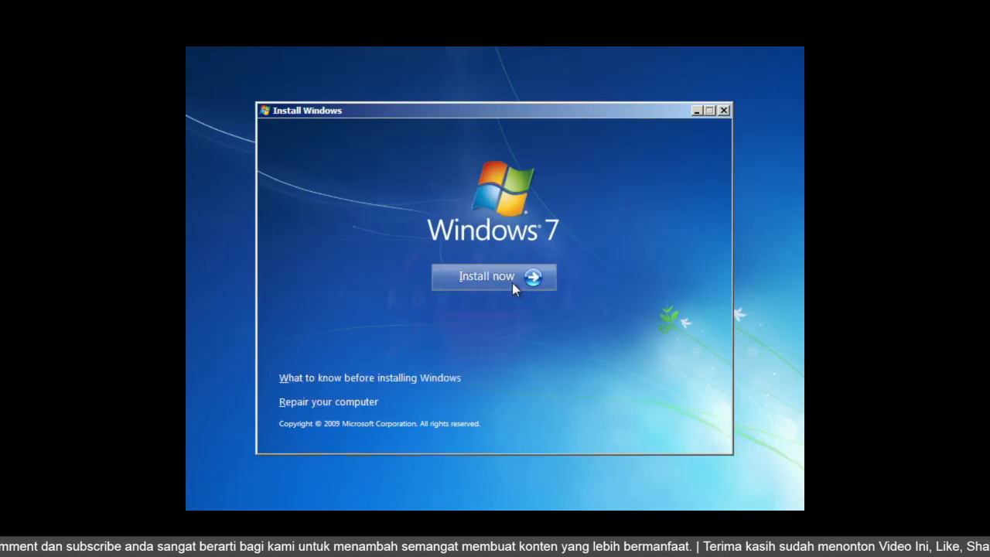
Start the installation, accept the license terms and continue.
click(511, 282)
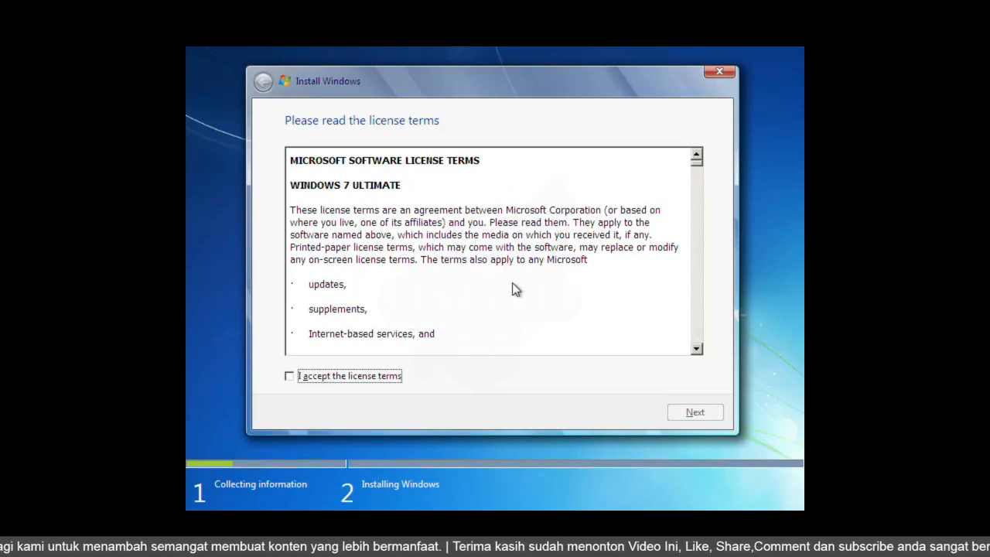
click(300, 378)
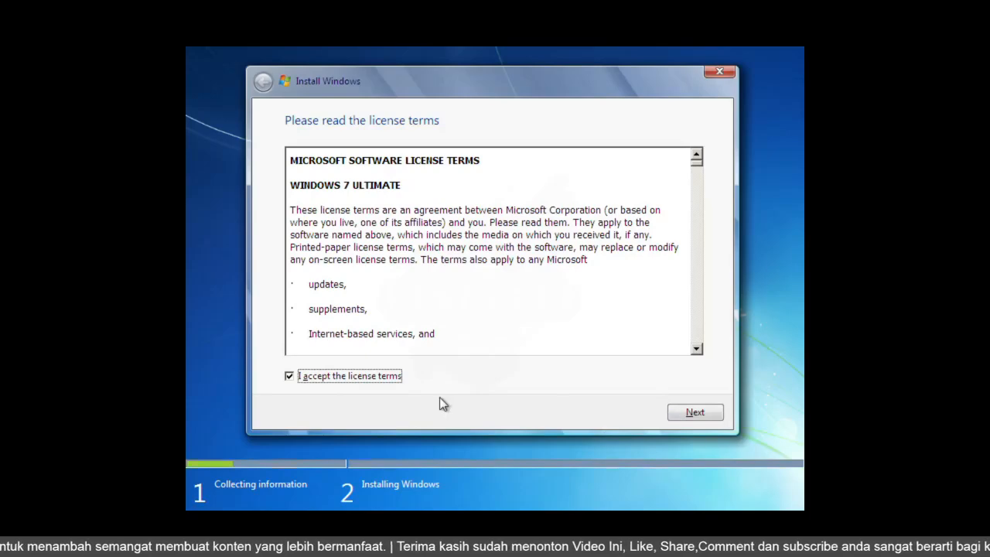
click(695, 413)
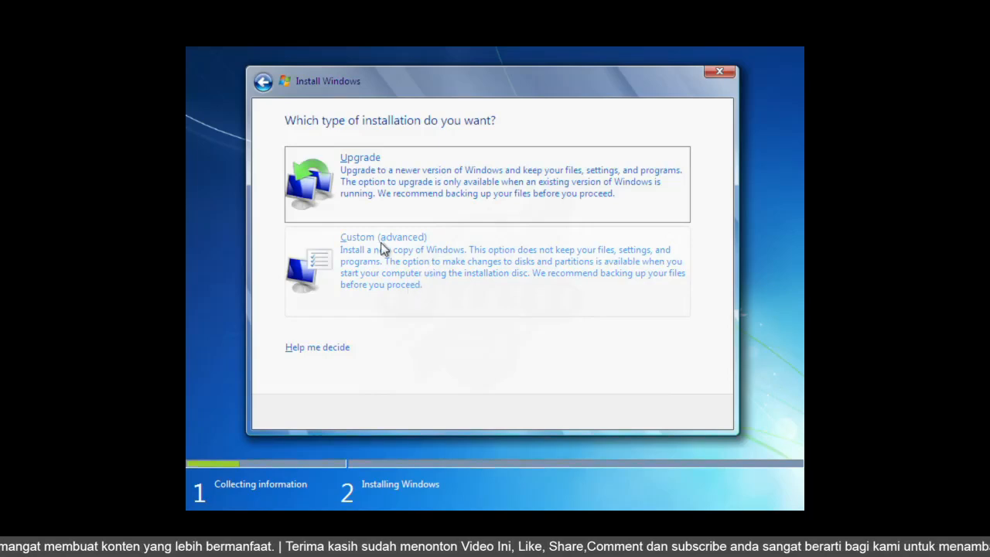
Choose a custom installation and create a new 102400 MB partition on Disk 0's unallocated space.
click(373, 274)
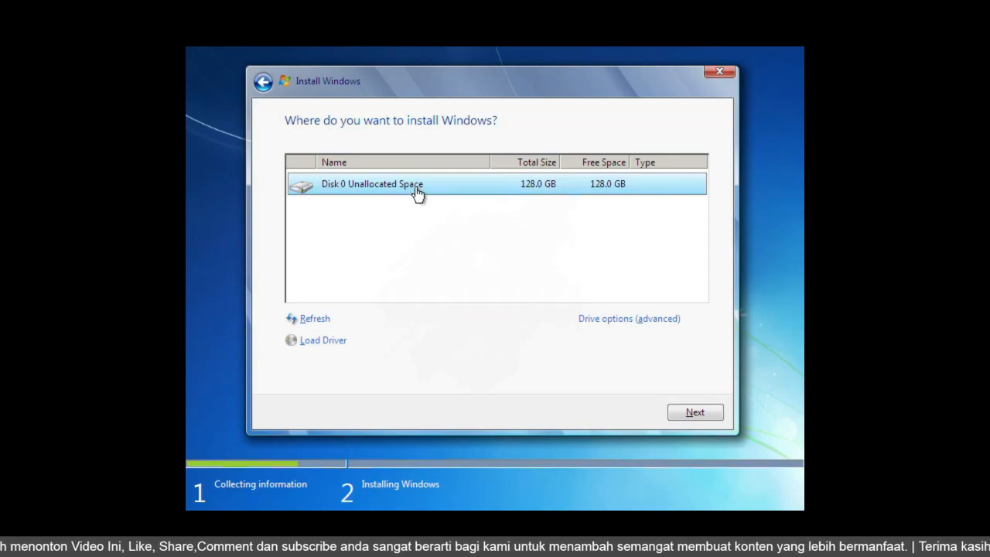
click(605, 324)
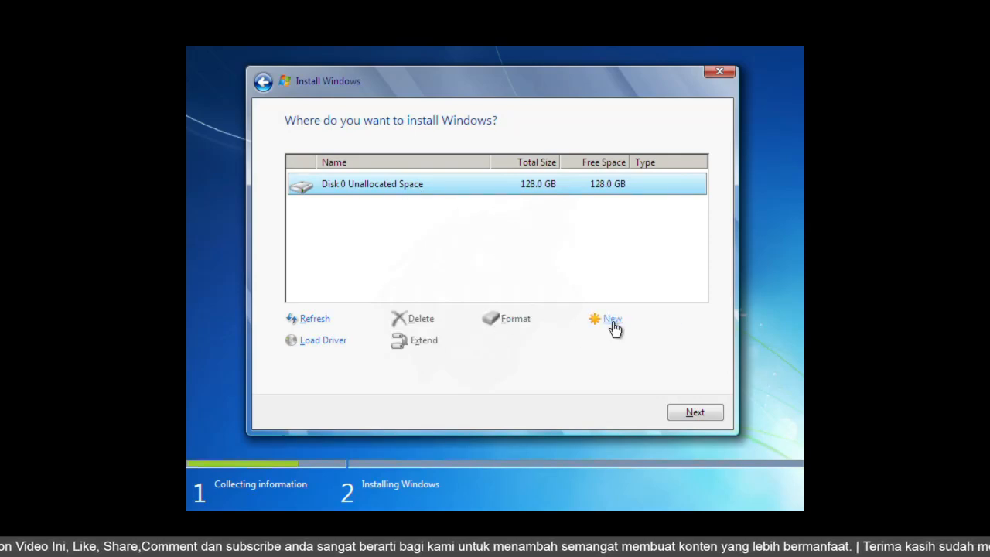
click(612, 325)
drag(563, 347, 518, 345)
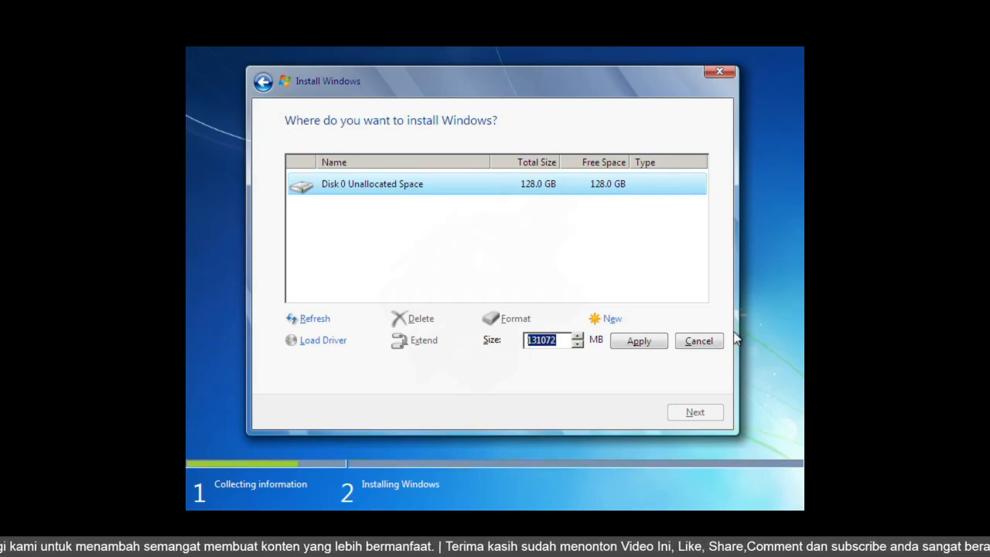
text(1)
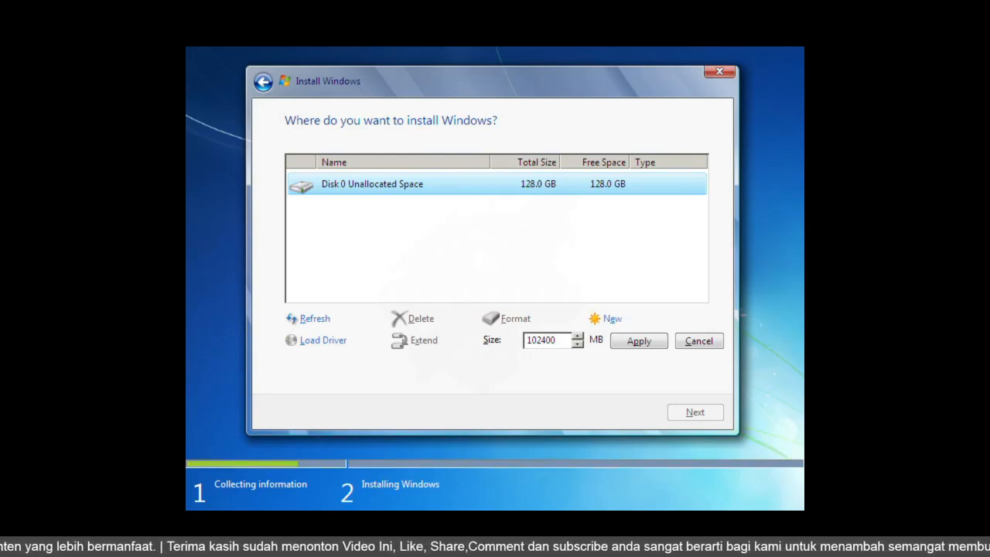
click(634, 343)
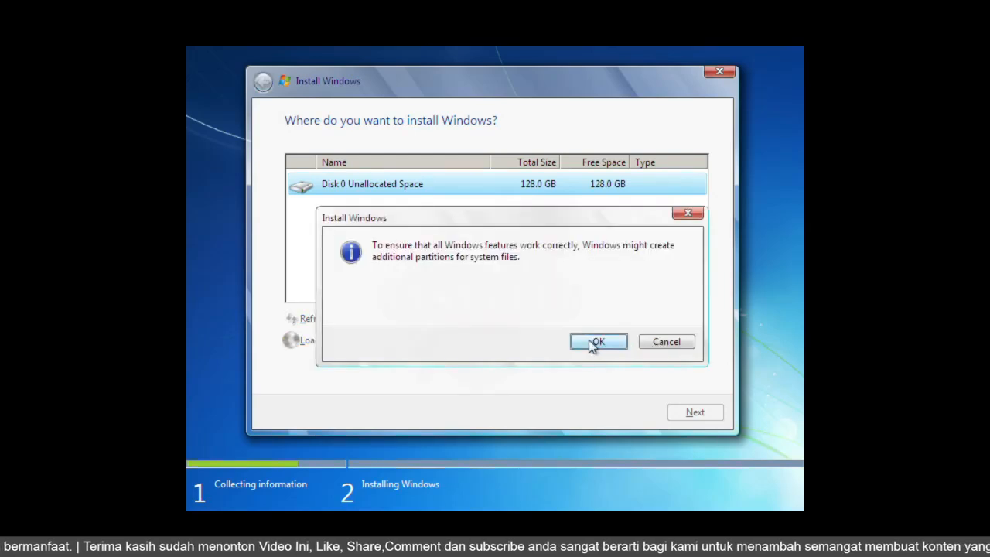
click(593, 344)
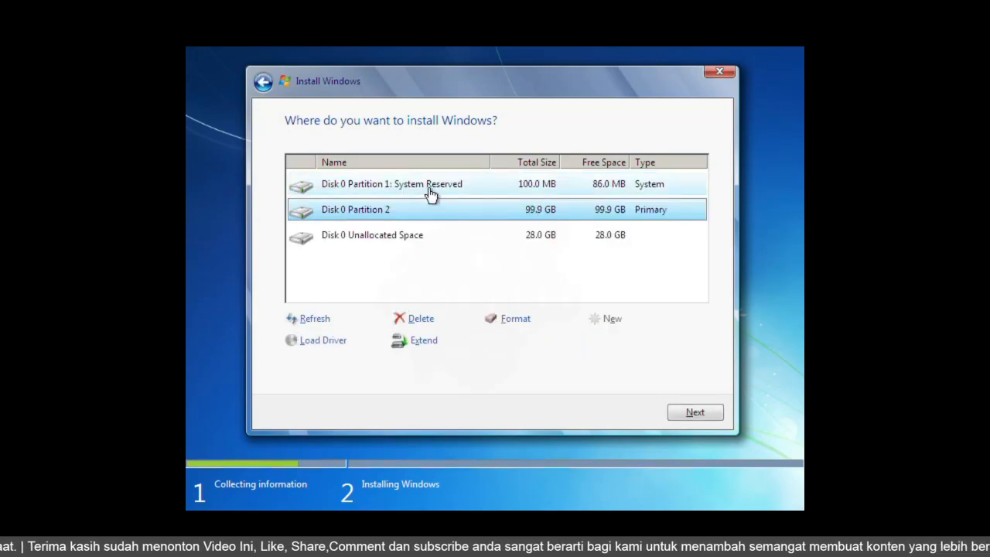
Select Disk 0 Partition 2 as the Windows installation target and continue.
click(430, 194)
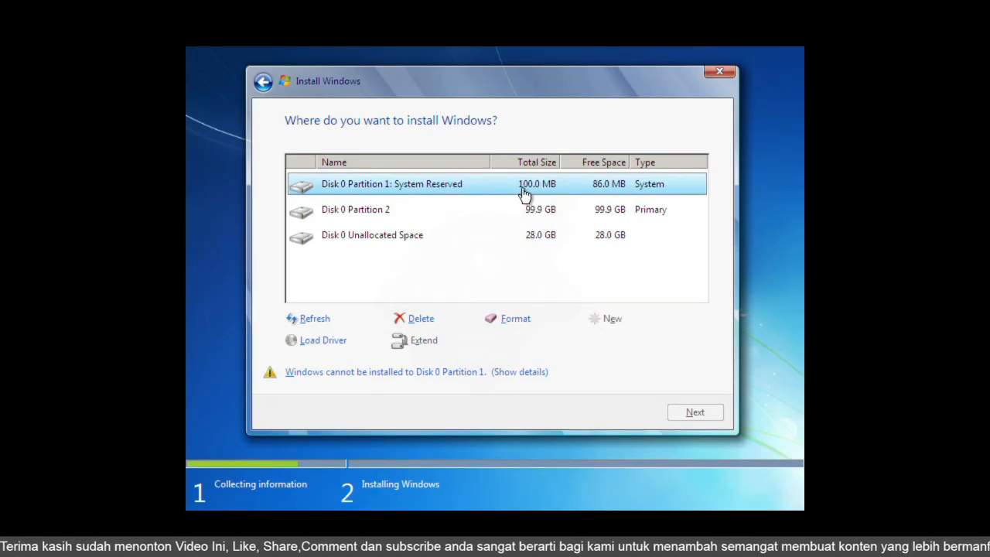
click(533, 216)
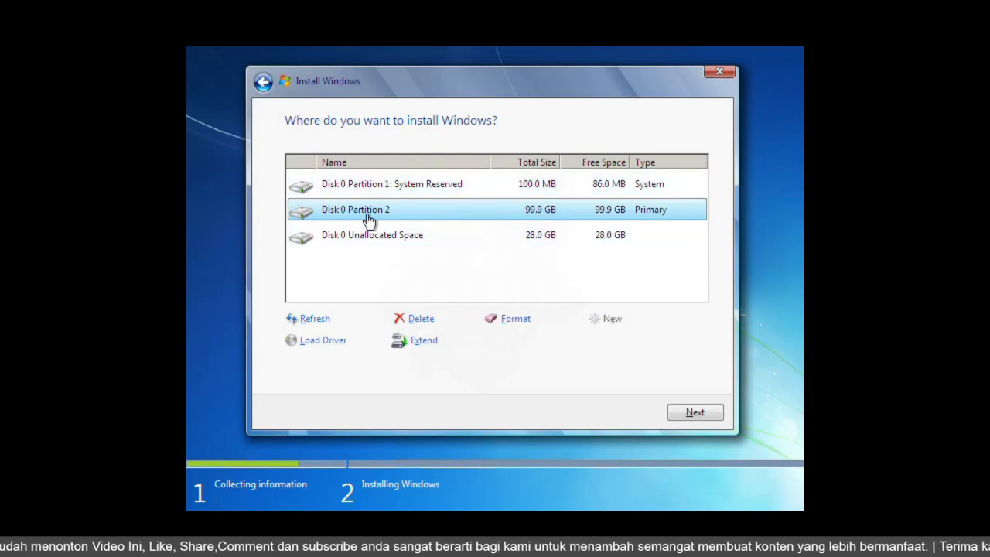
click(389, 238)
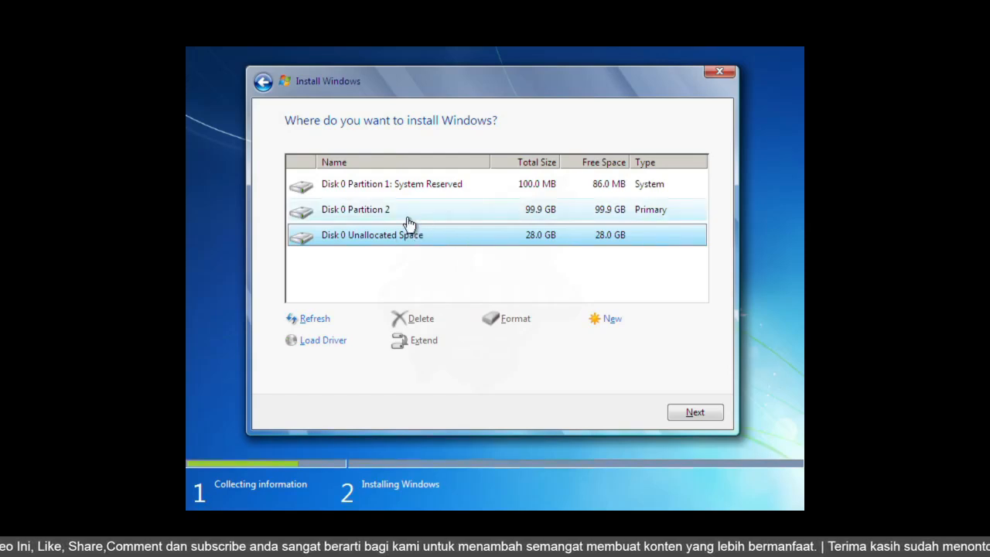
click(400, 215)
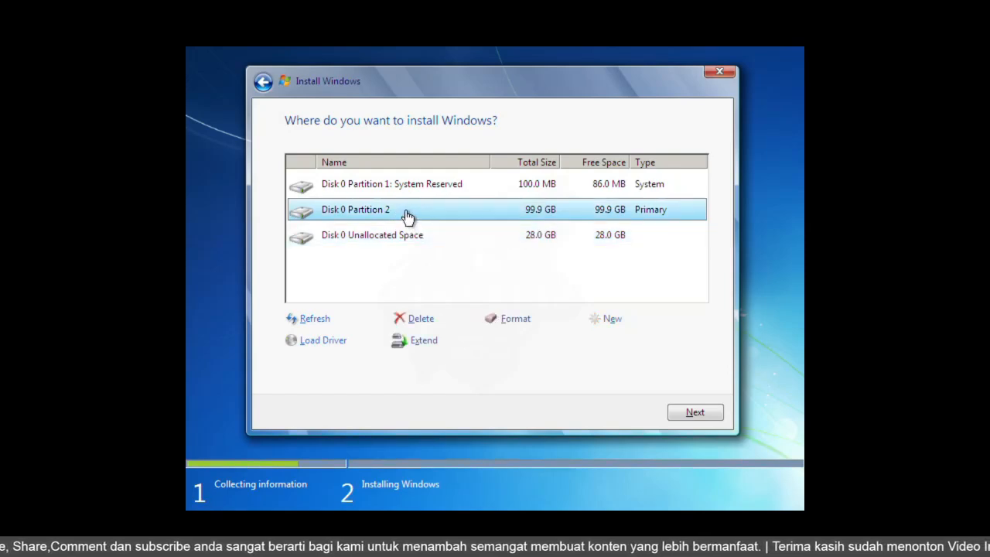
click(691, 413)
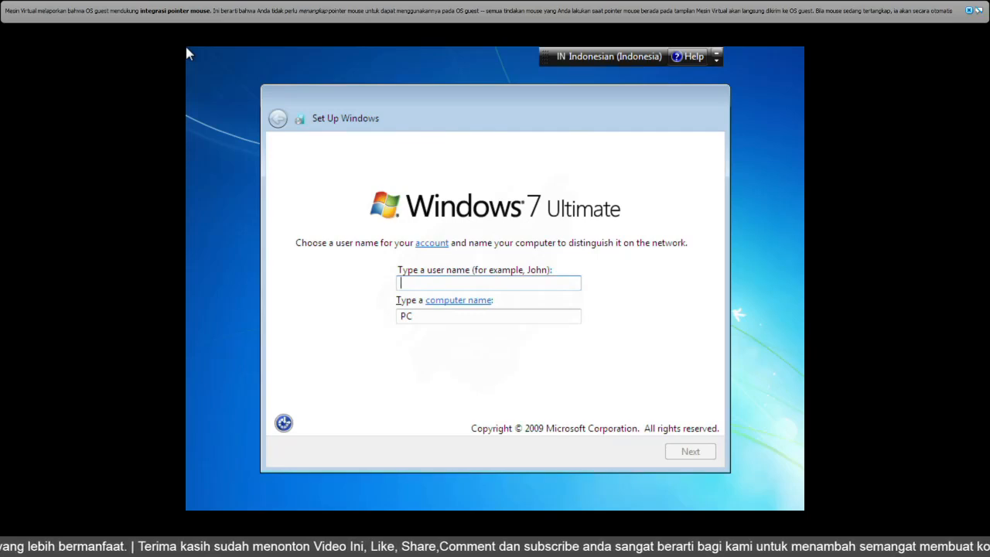
Enter WINDOWS7 as the user name and continue.
text(WI)
key(BackSpace)
key(BackSpace)
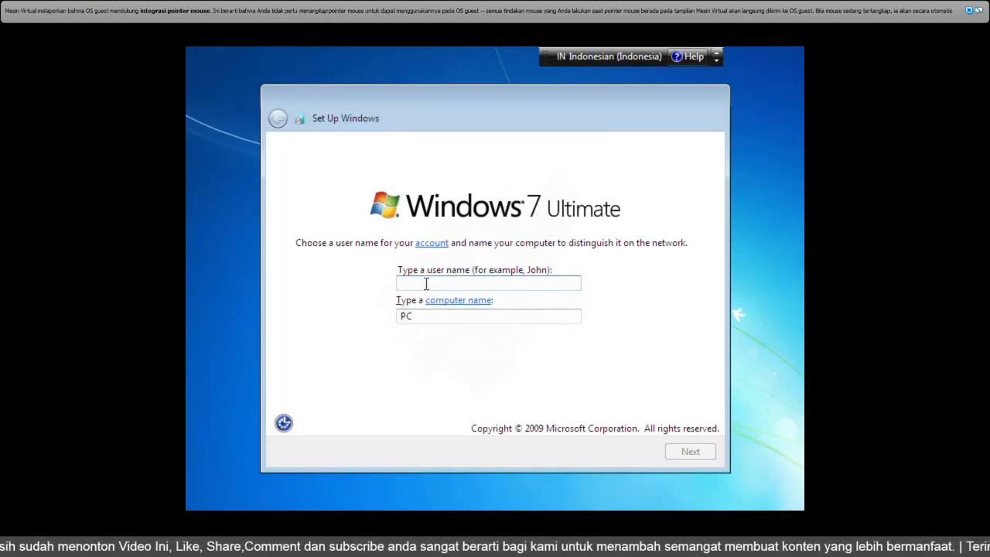
text(WIND)
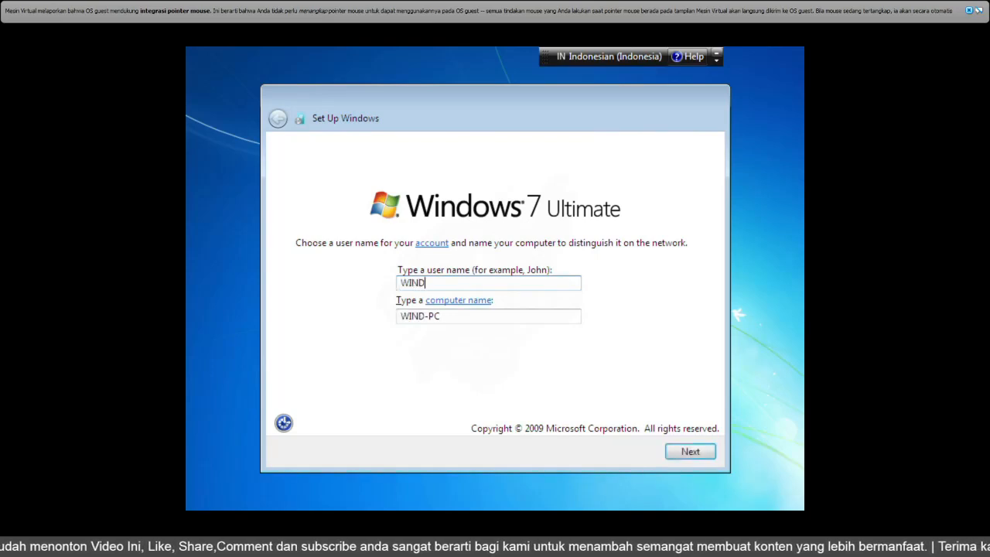
text(OWS7)
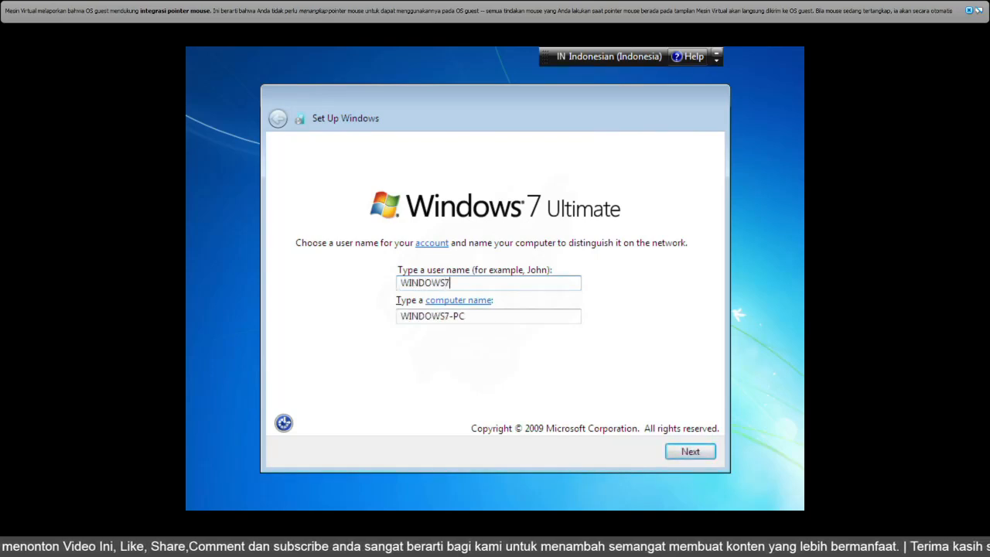
click(695, 453)
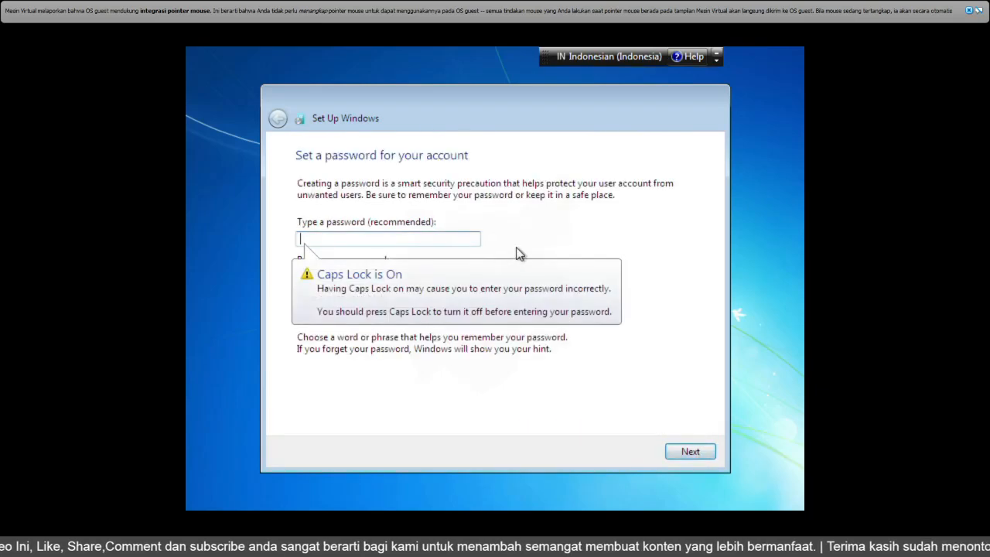
Dismiss the Caps Lock tip and continue without setting an account password.
click(345, 280)
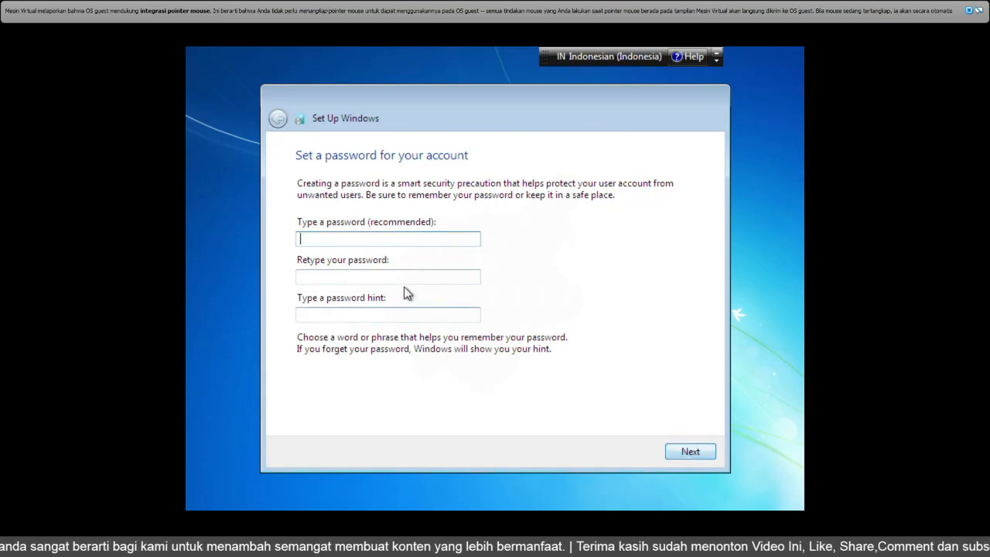
click(688, 455)
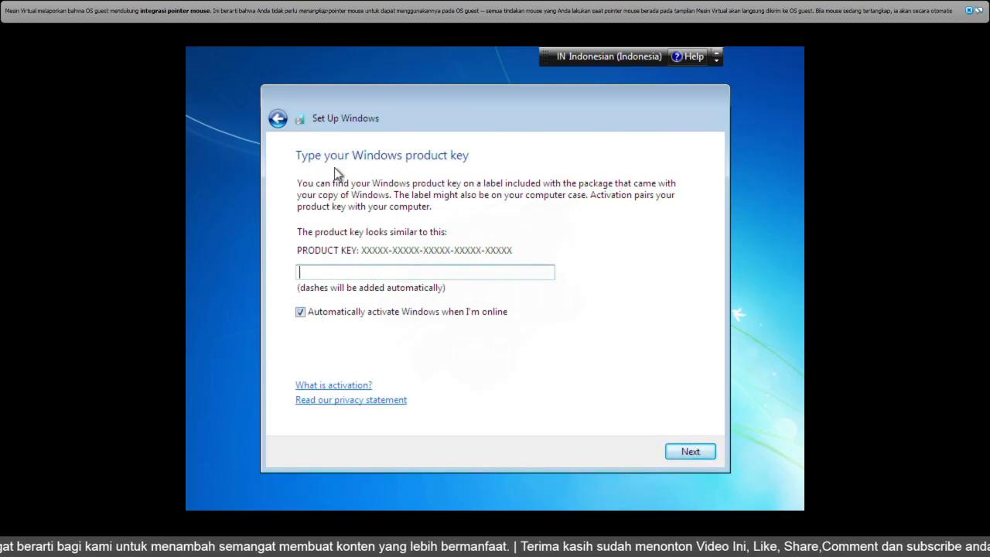
Turn off automatic activation and skip the product key.
click(300, 313)
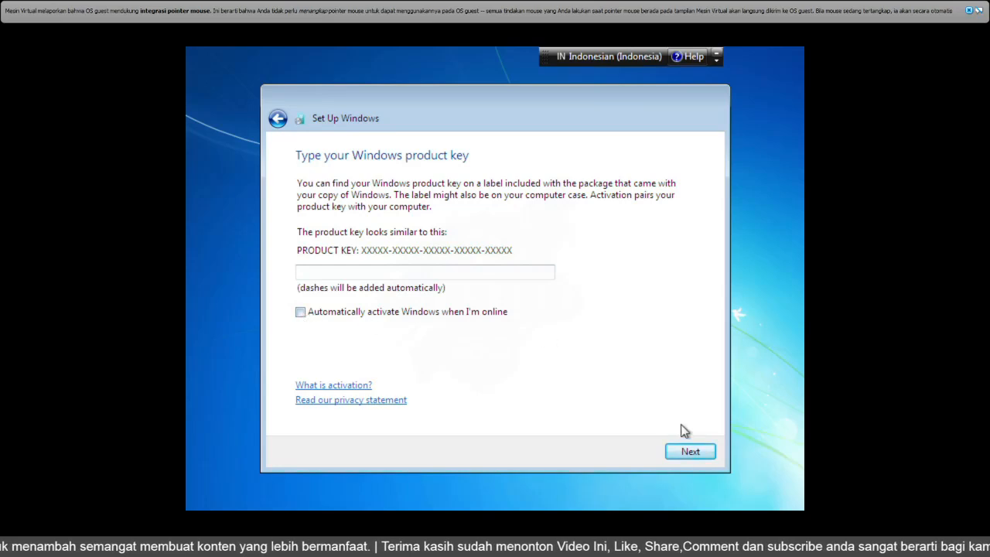
click(687, 453)
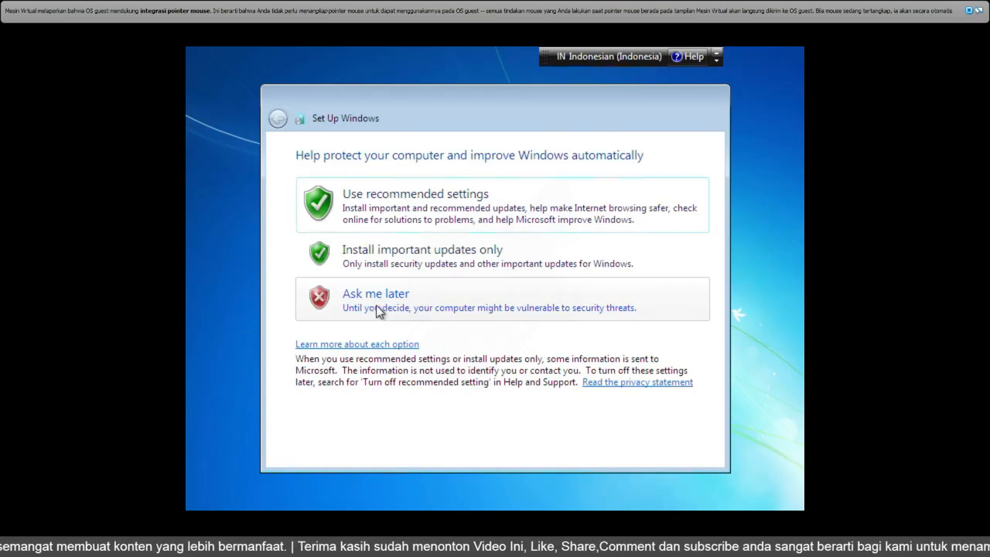
Choose Ask me later for updates, accept the time and date settings, and select Public network.
click(391, 307)
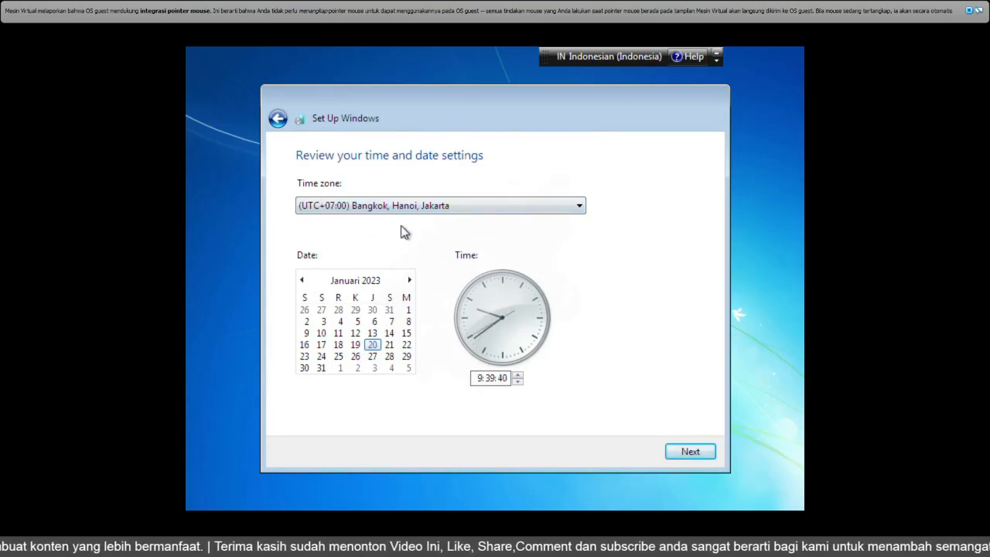
click(690, 451)
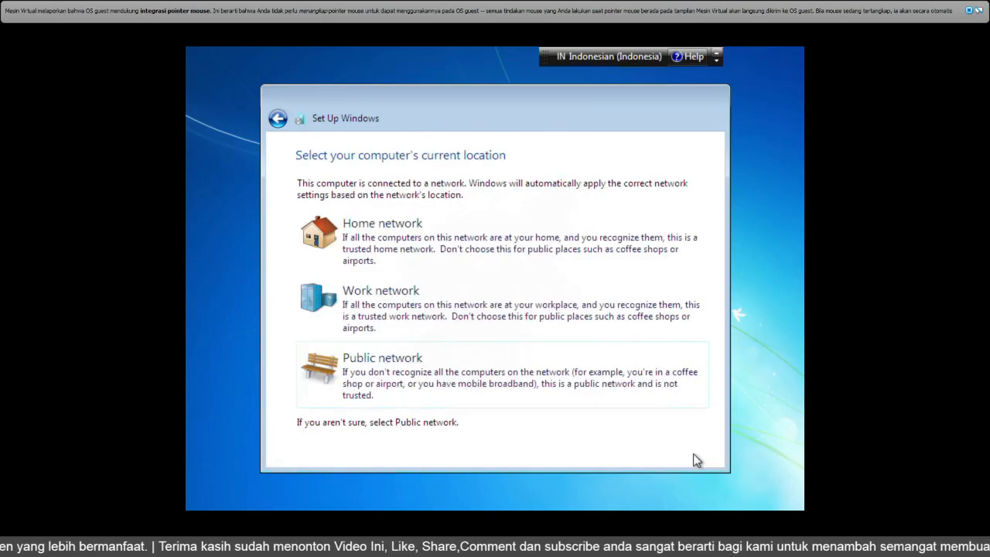
click(400, 382)
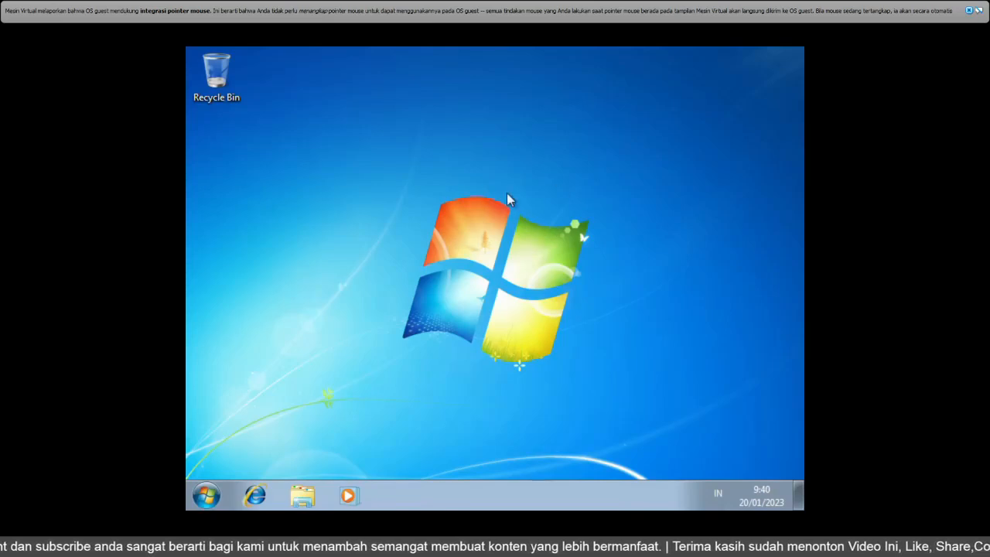
Exit full-screen mode, open Windows Explorer and examine the drives under Computer.
click(978, 10)
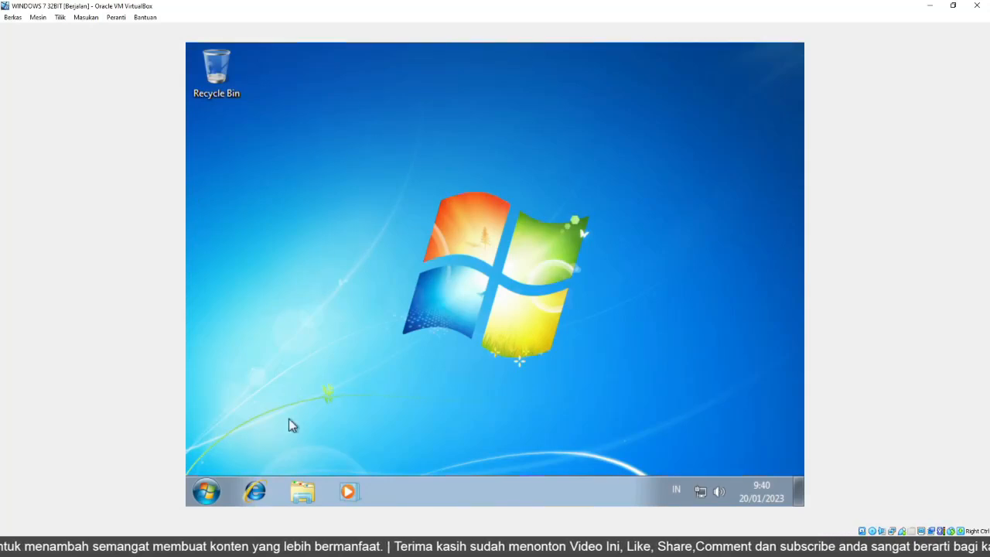
click(303, 493)
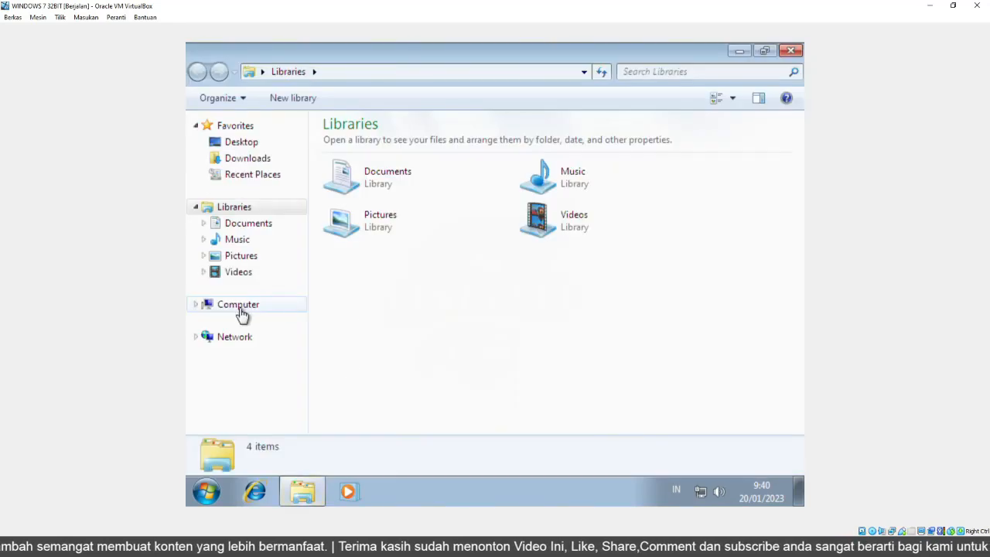
click(240, 305)
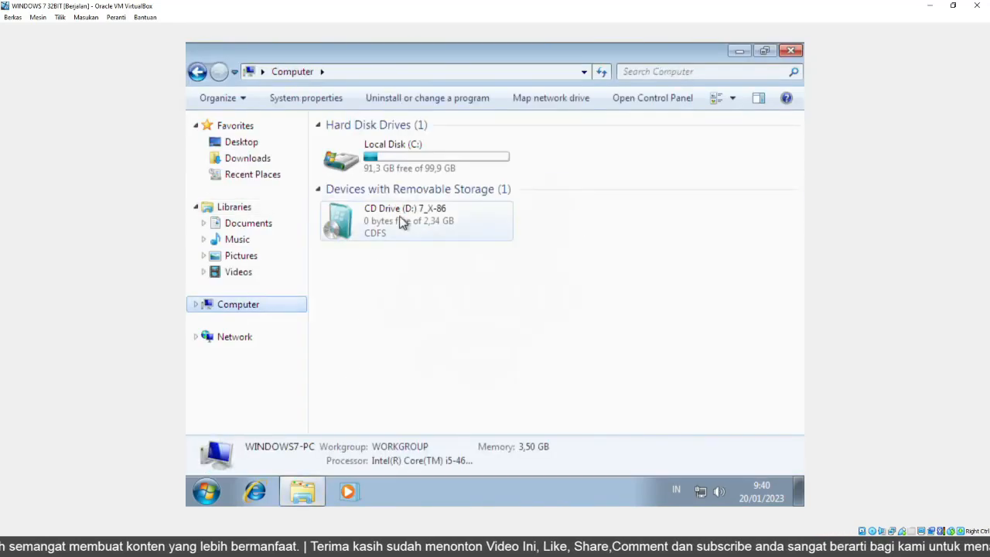
click(403, 152)
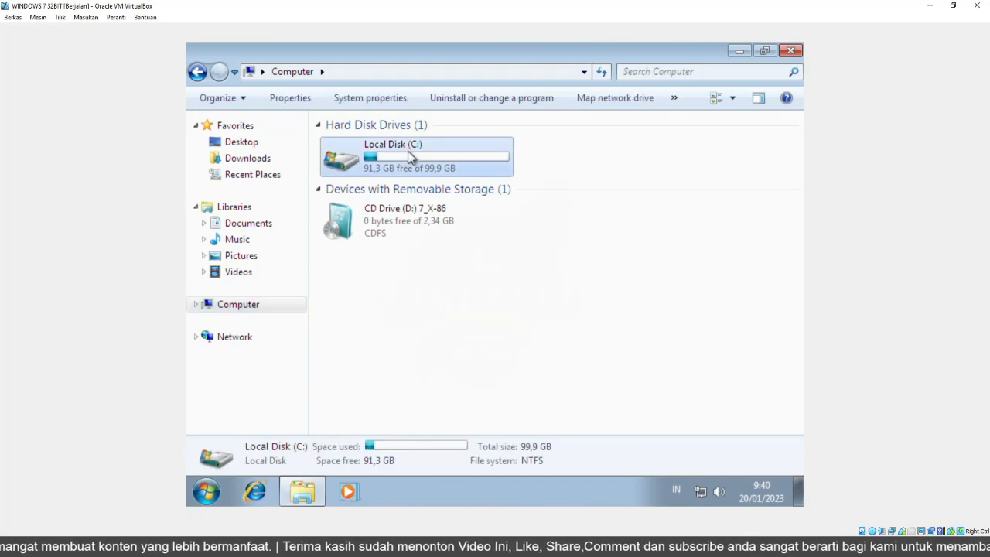
click(555, 153)
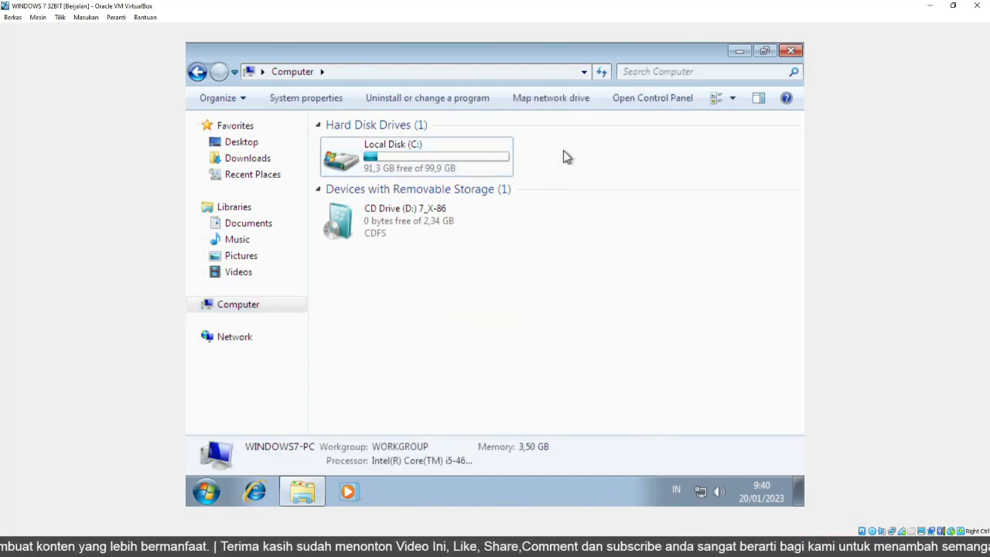
Open Computer Management from Computer's Manage option and go to Disk Management.
right_click(236, 313)
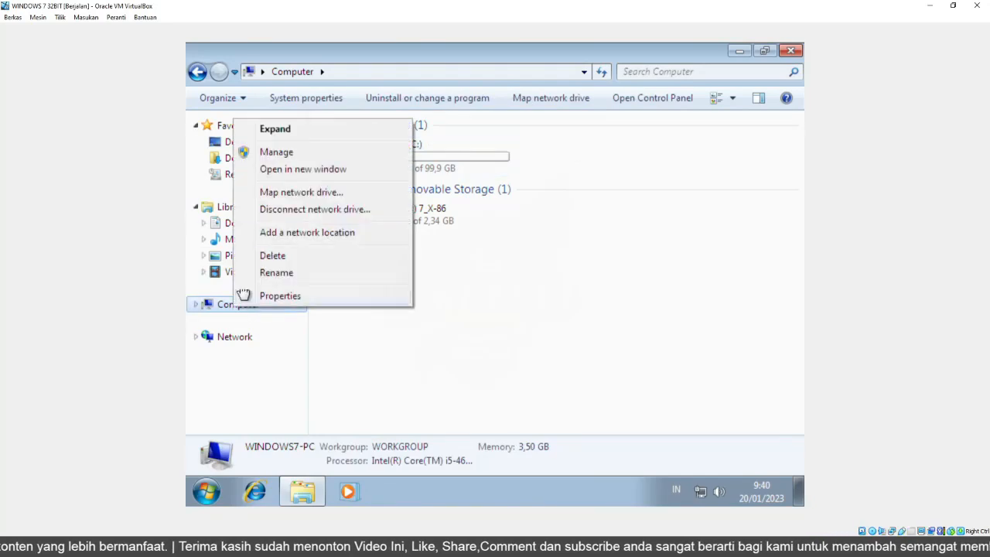
click(276, 152)
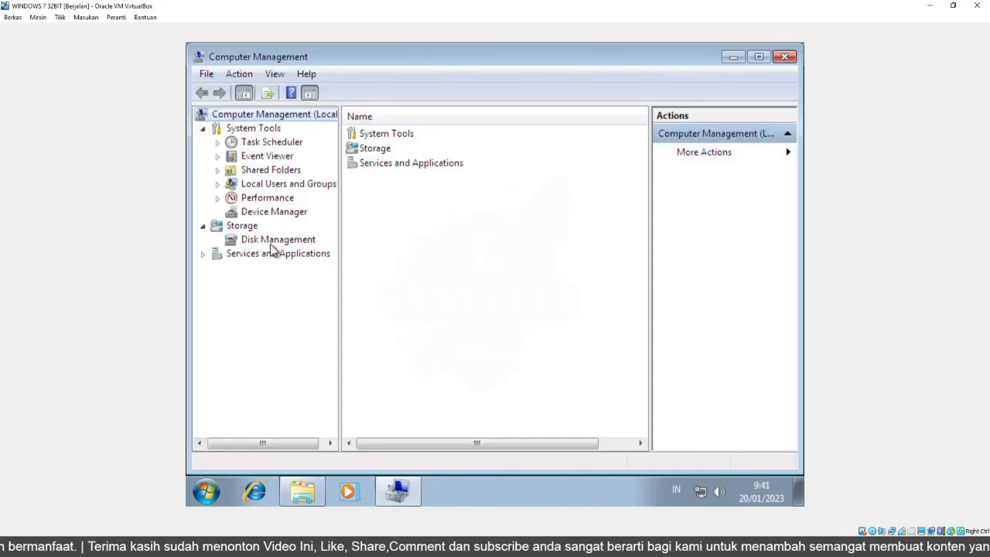
click(272, 244)
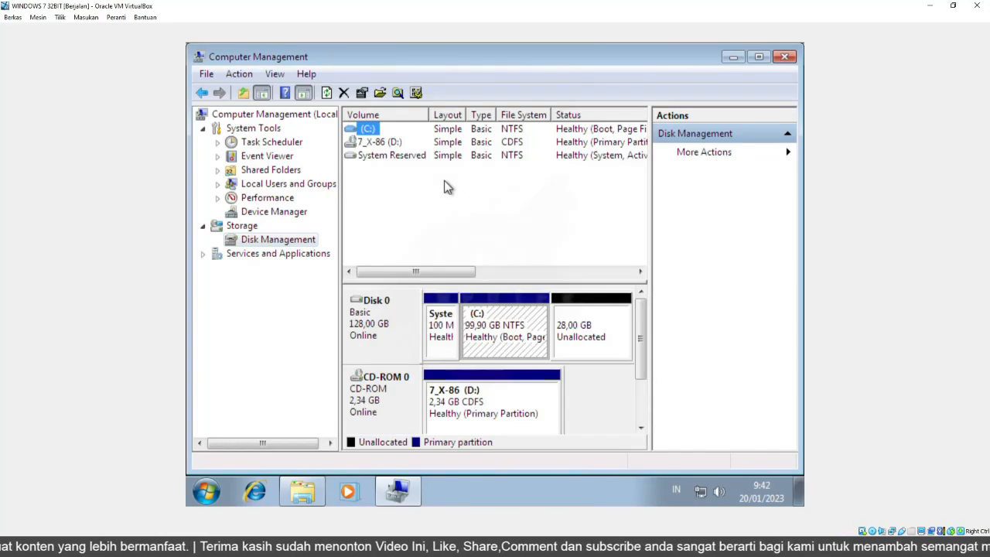
Start a New Simple Volume on Disk 0's 28,00 GB unallocated space, keeping 28670 MB and drive letter E.
click(585, 331)
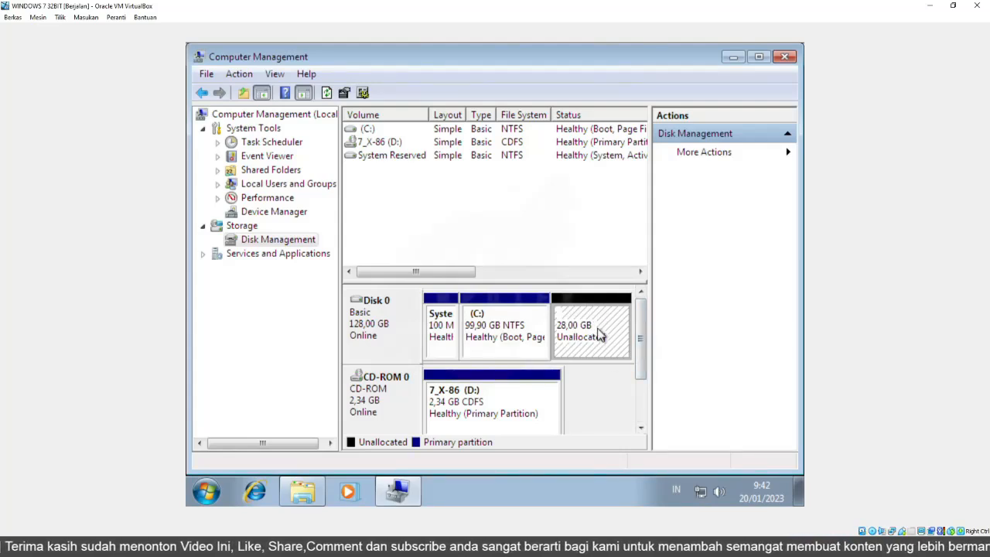
right_click(590, 334)
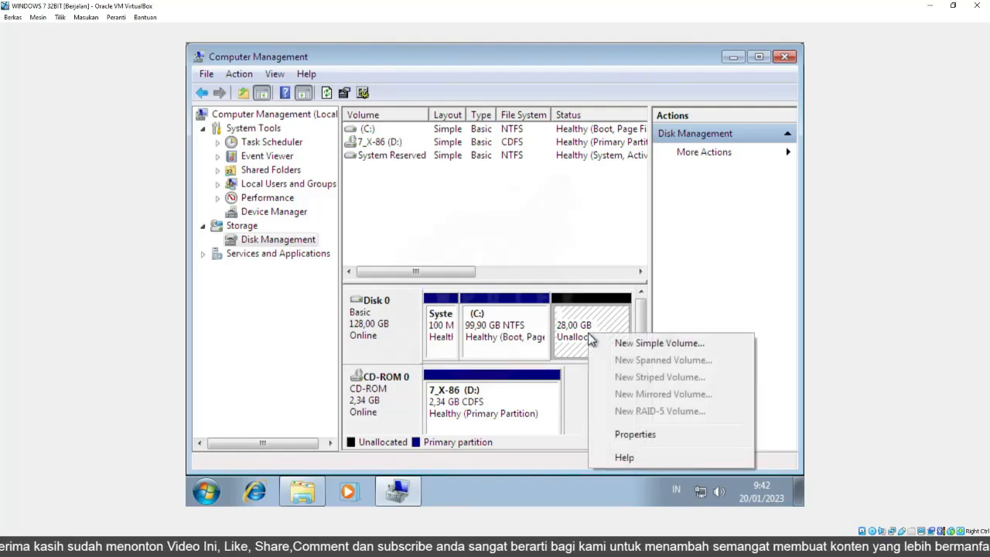
click(629, 343)
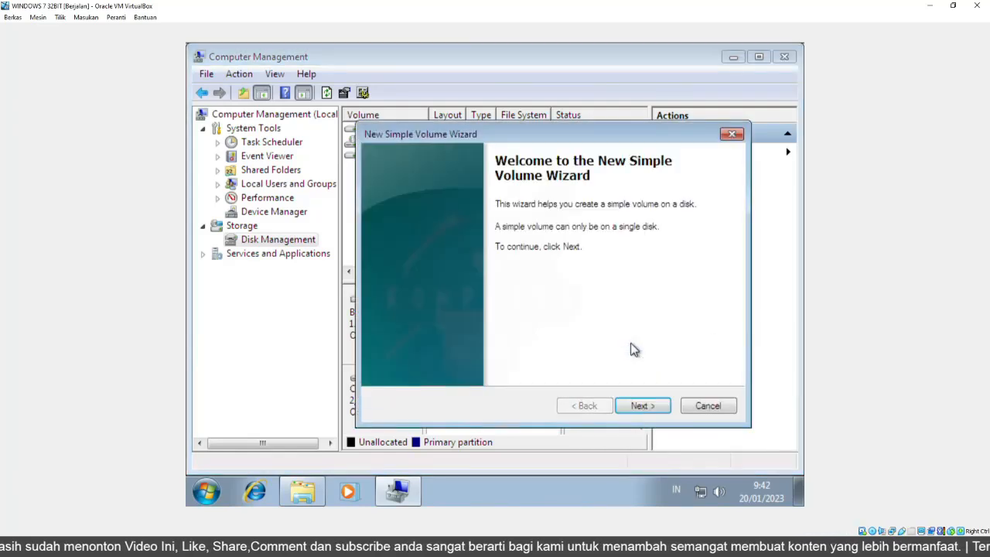
click(641, 408)
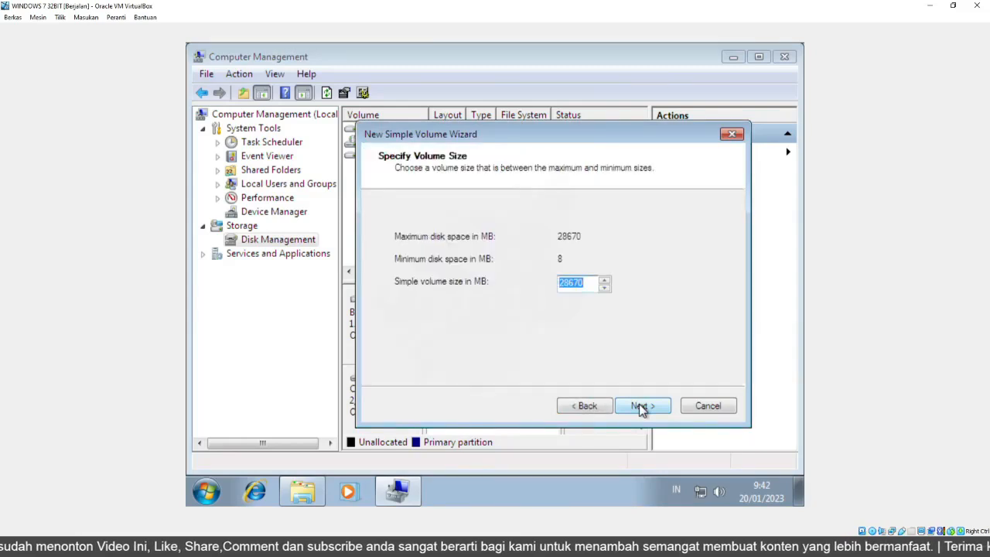
click(641, 408)
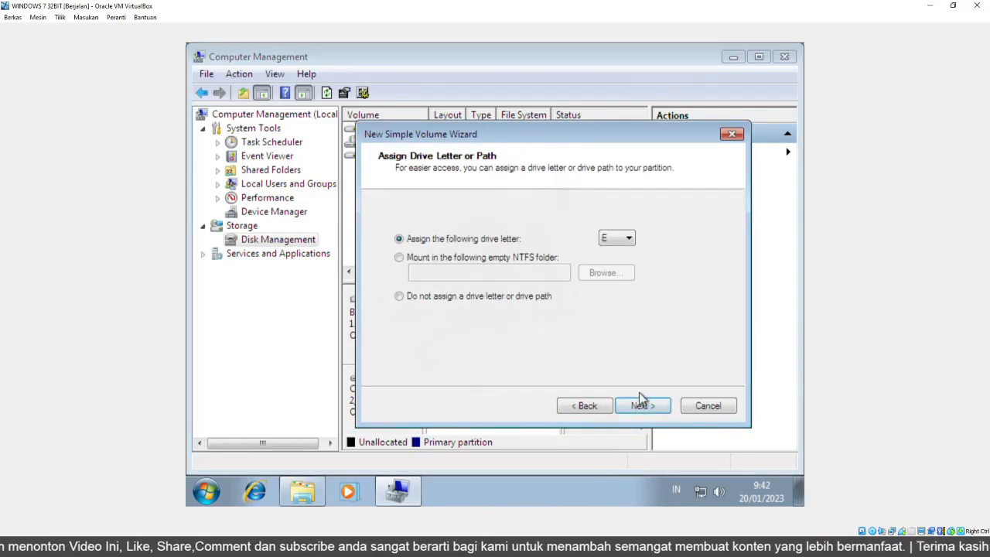
click(641, 406)
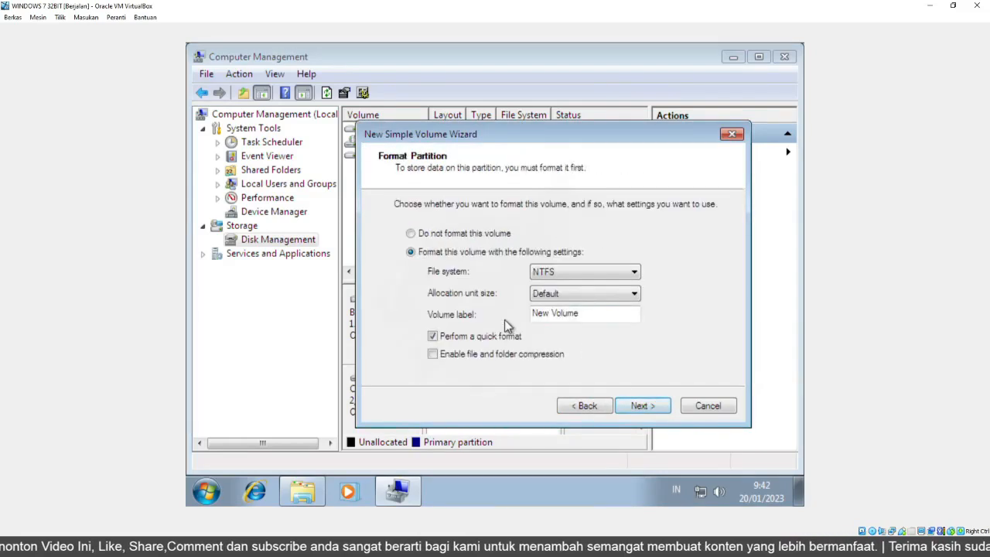
Set the volume label to DATA with NTFS quick format, finish the wizard and close Computer Management.
drag(585, 314, 504, 310)
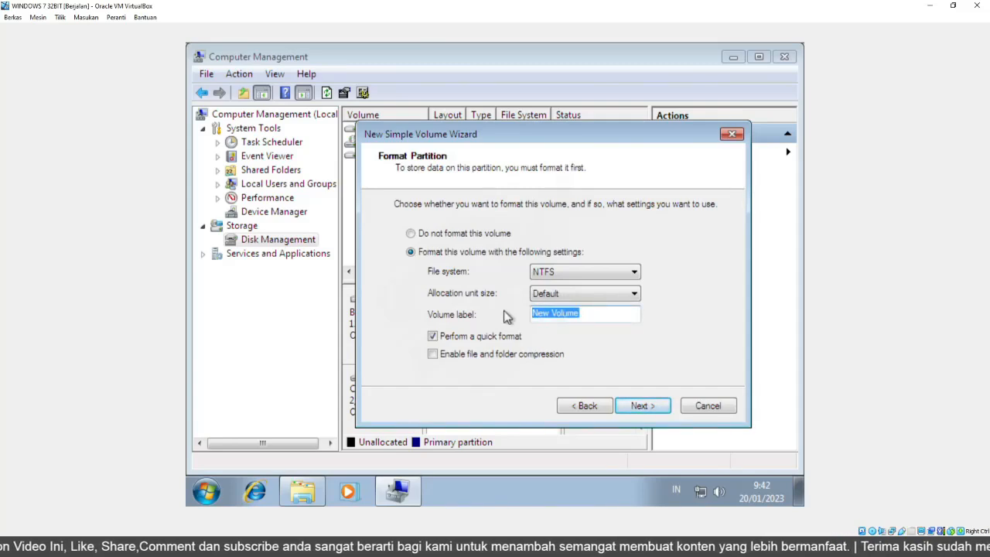
text(DATA)
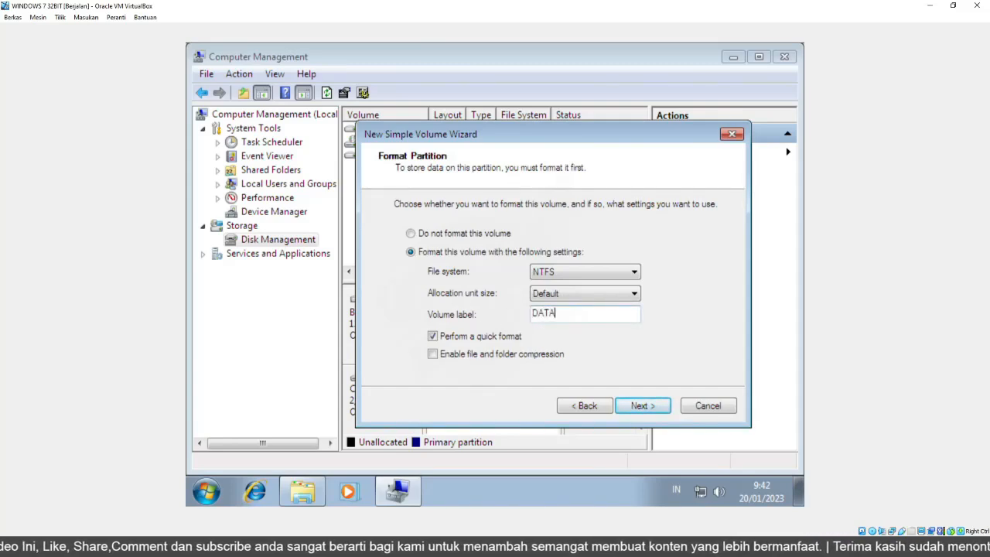
click(649, 406)
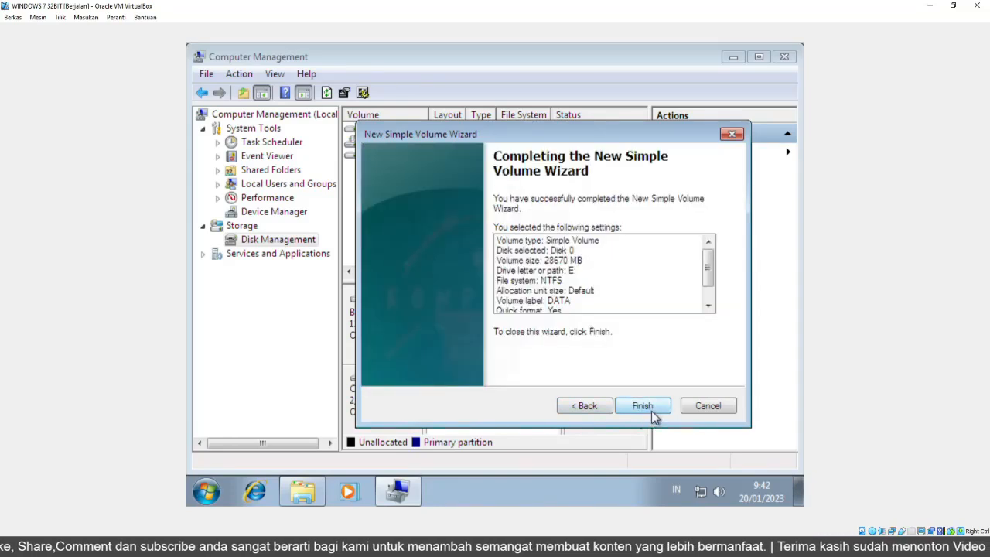
click(651, 406)
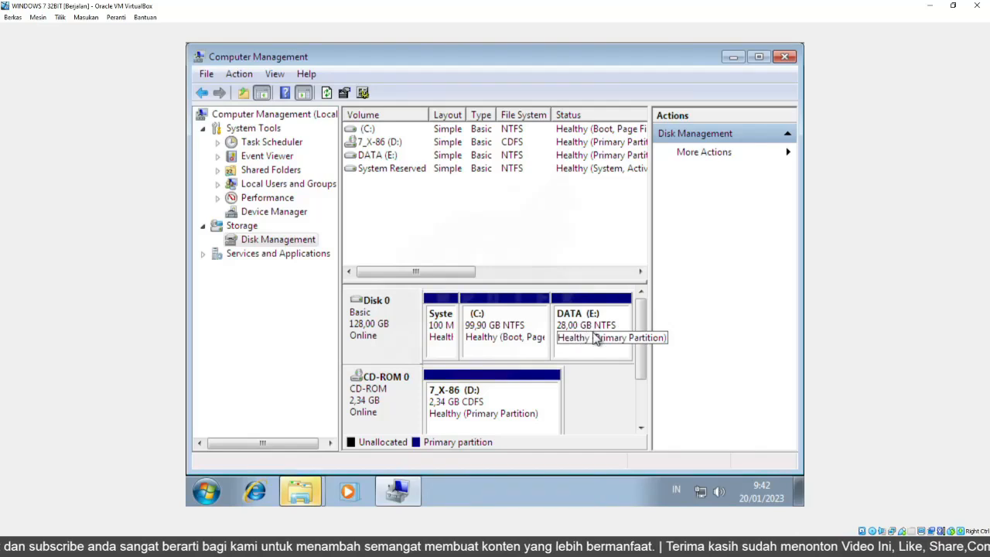
click(784, 57)
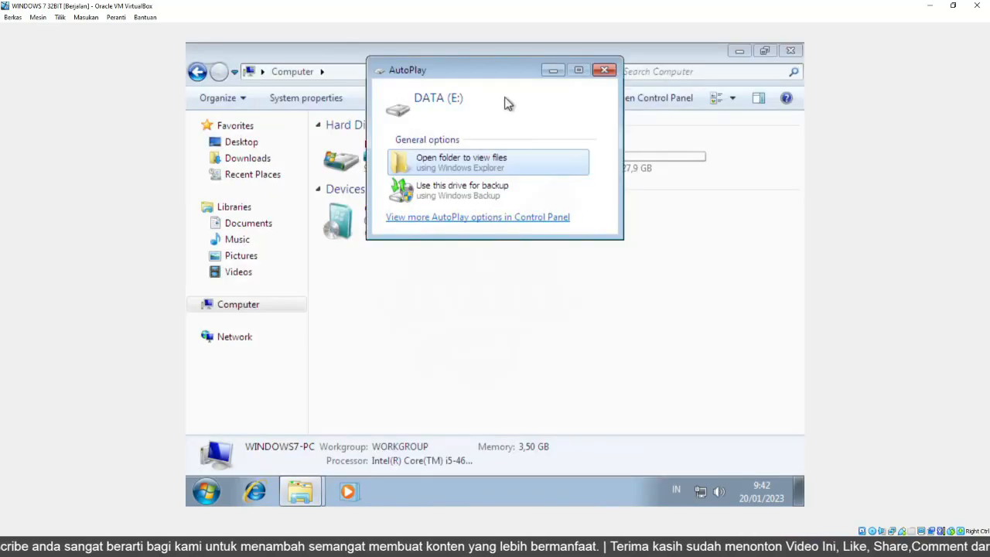
Dismiss AutoPlay, open the new DATA (E:) drive to check it, go back and close Explorer.
click(604, 71)
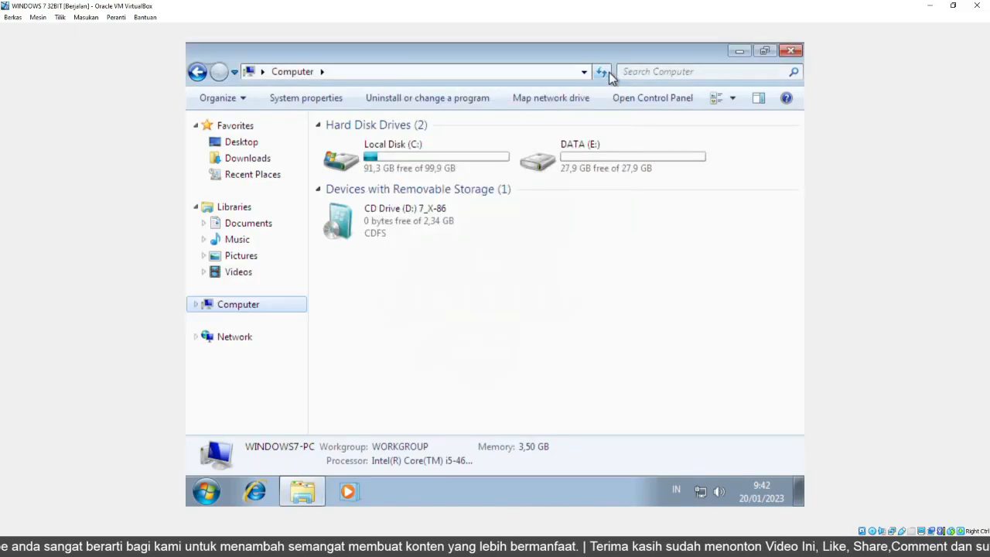
double_click(562, 160)
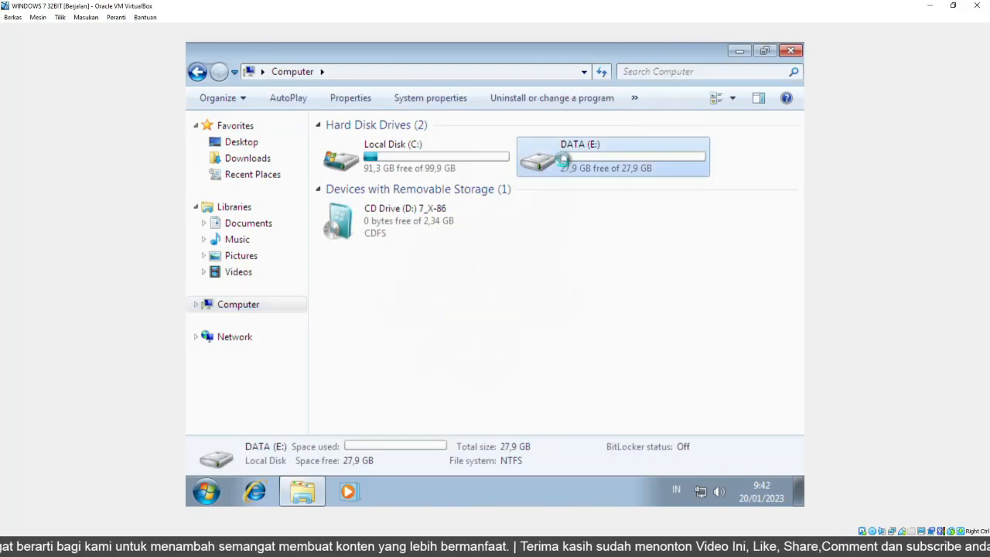
click(198, 71)
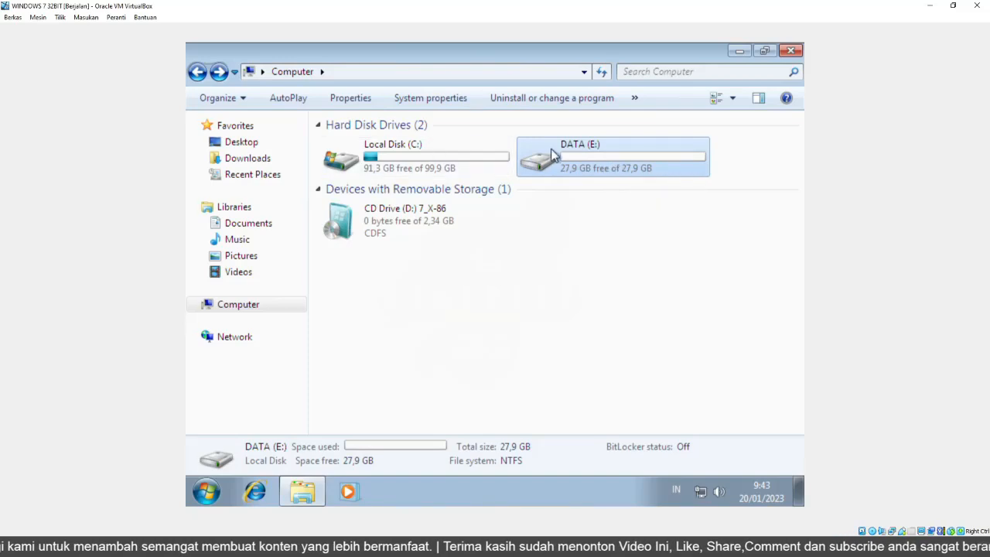
click(792, 52)
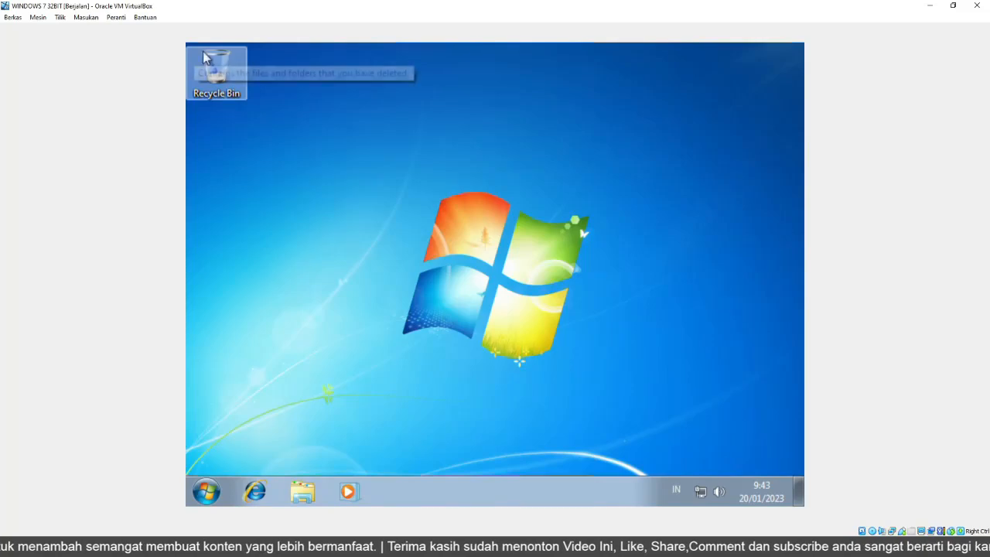
Insert the Guest Additions CD image into the virtual machine.
click(84, 18)
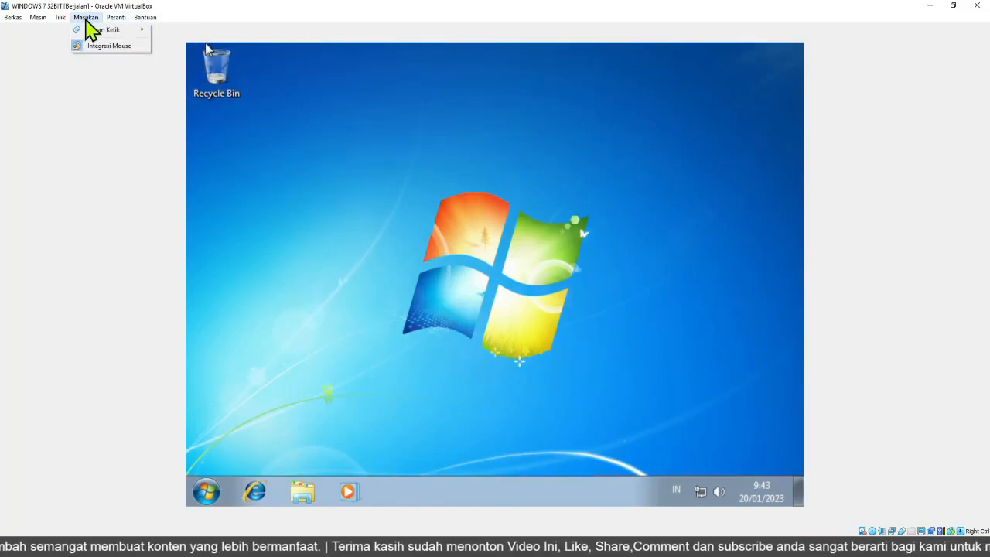
mouse_move(112, 24)
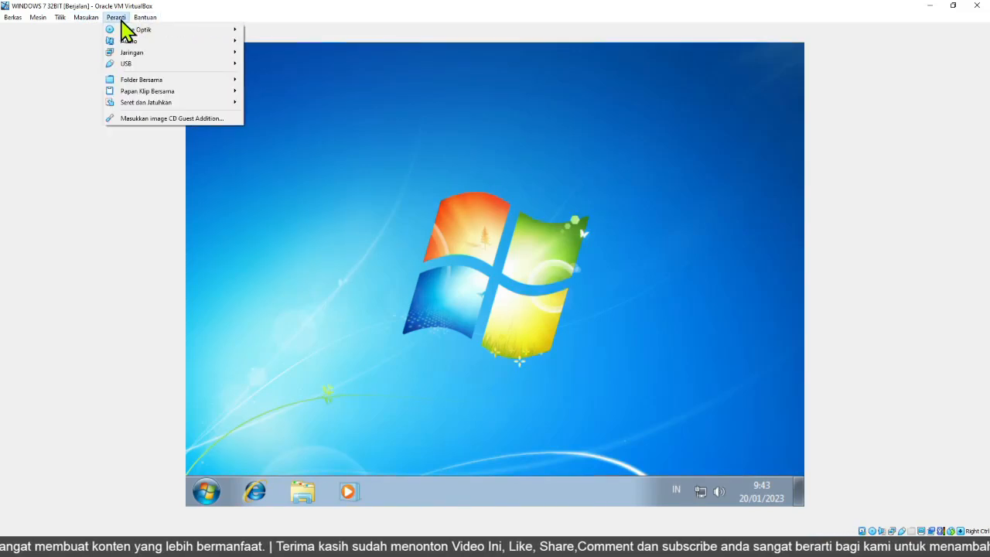
click(197, 122)
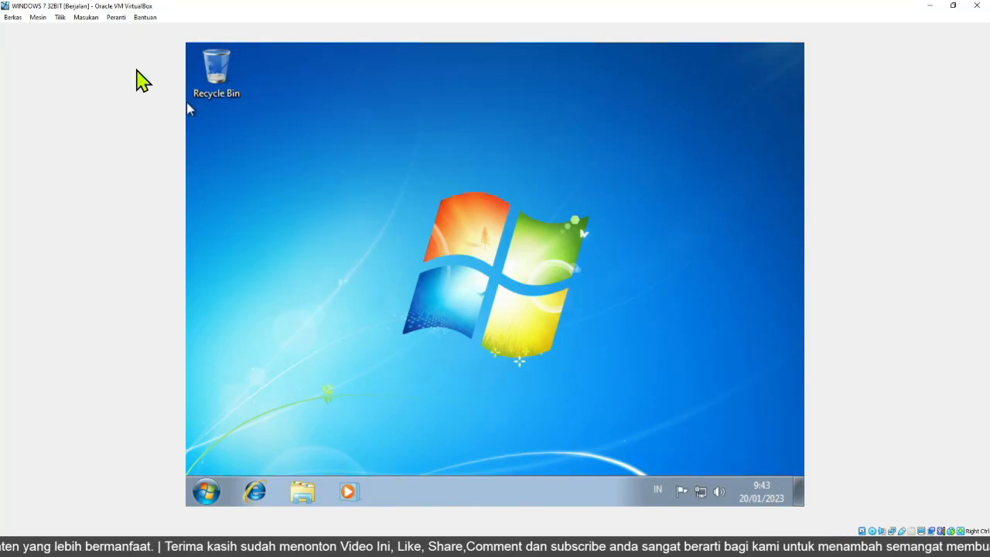
Open the Guest Additions CD drive in Explorer and run VBoxWindowsAdditions, allowing it to make changes.
click(303, 492)
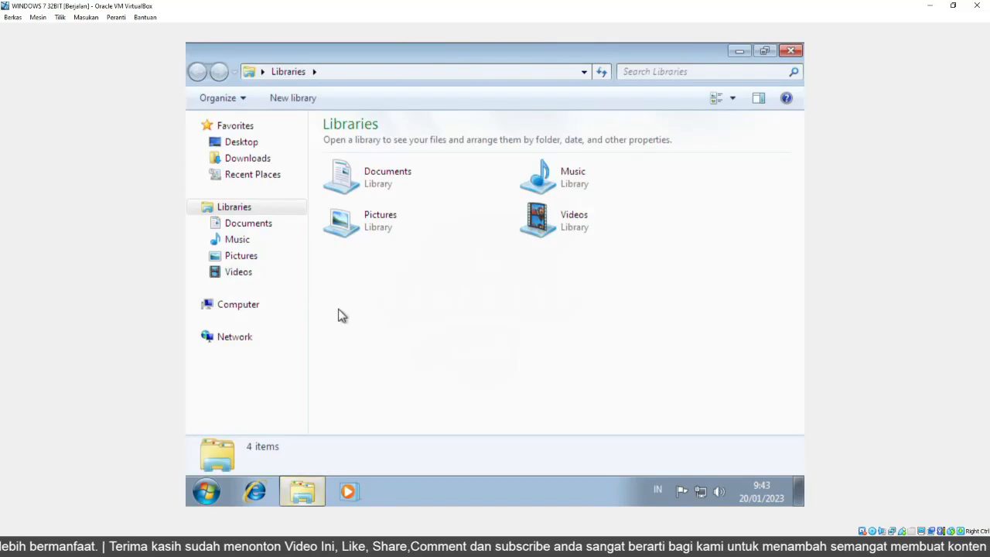
click(240, 307)
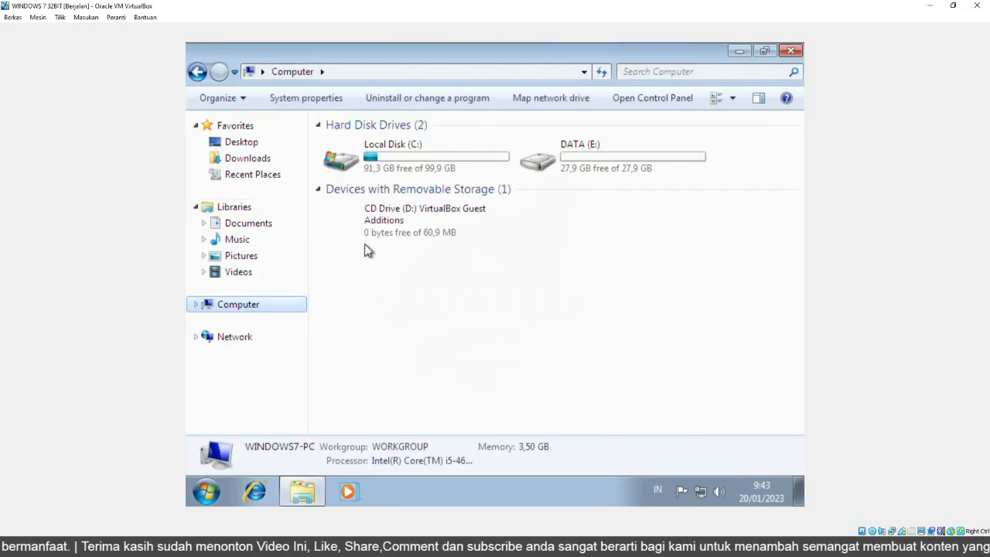
double_click(434, 223)
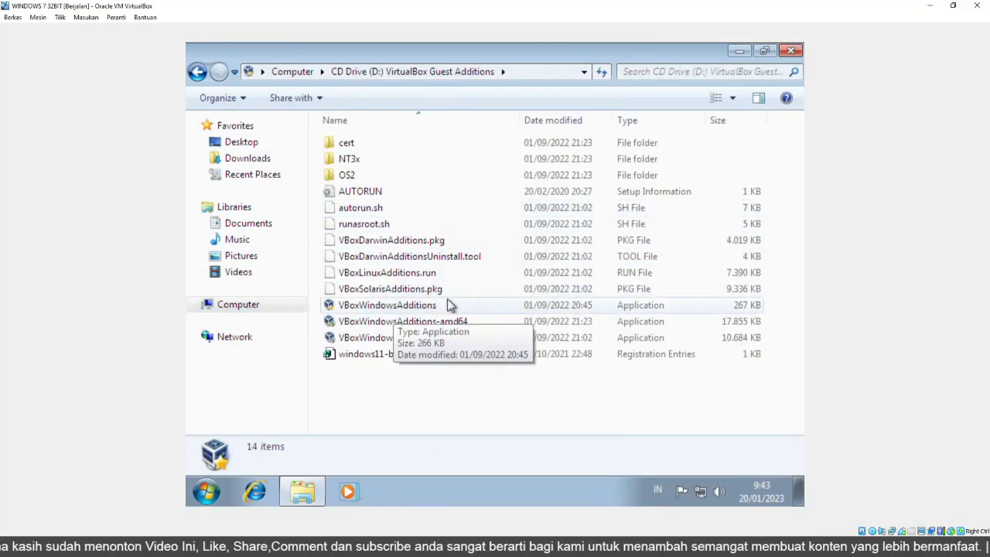
click(370, 308)
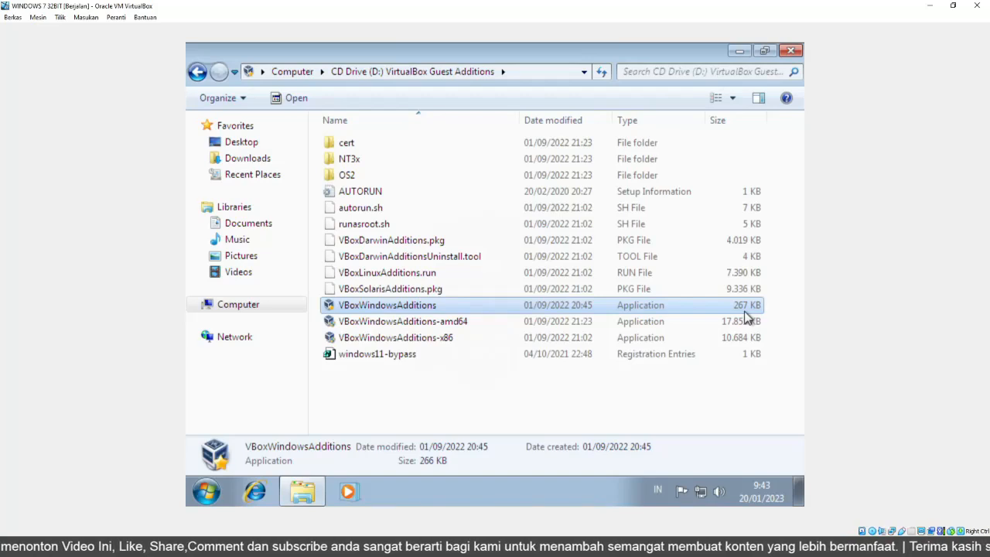
double_click(383, 308)
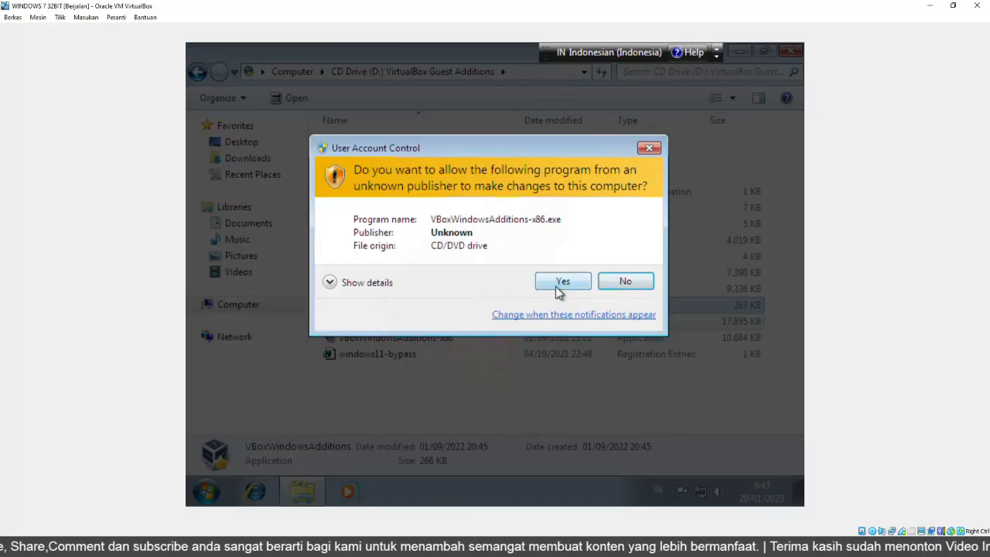
click(555, 285)
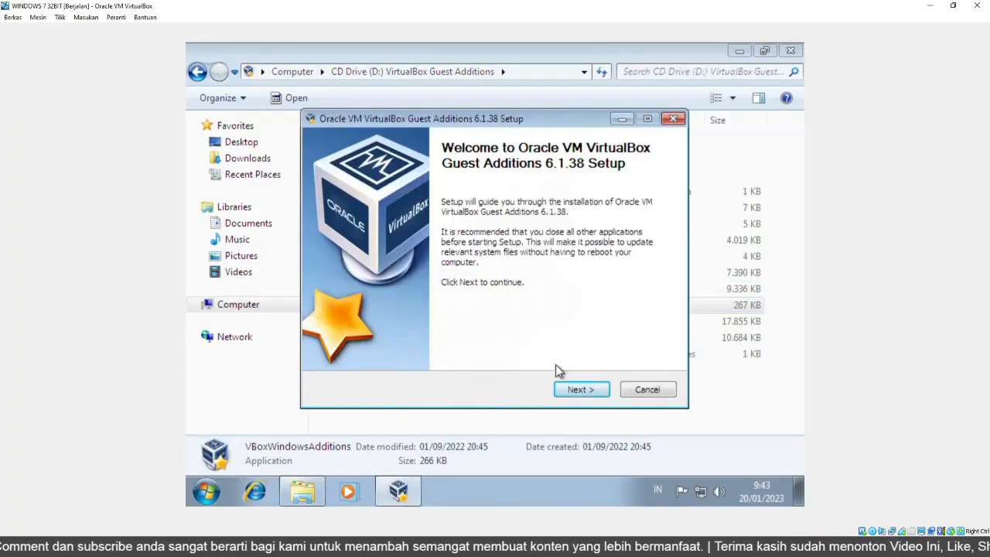
Install Guest Additions in the default folder, always trusting Oracle Corporation software, and finish with Reboot now.
click(580, 391)
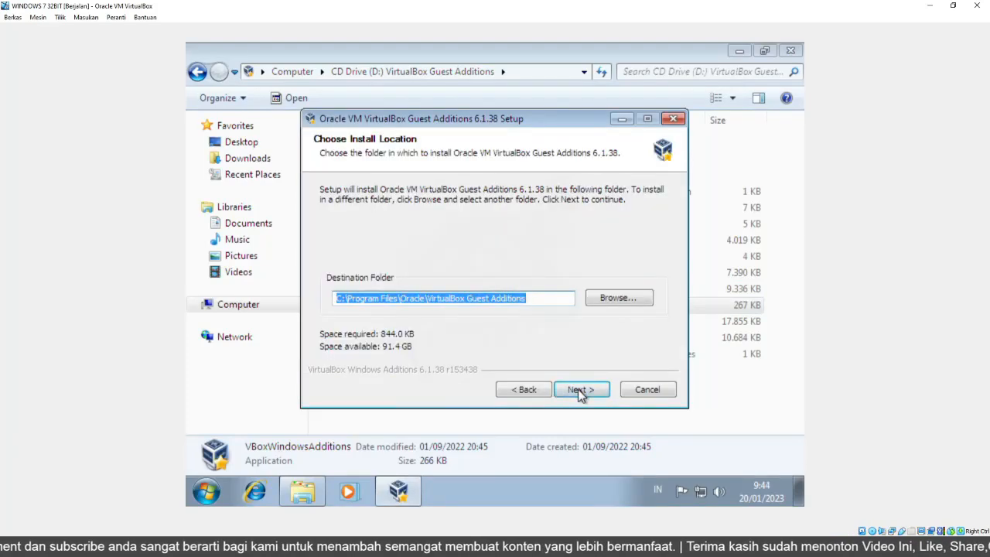
click(580, 390)
click(580, 390)
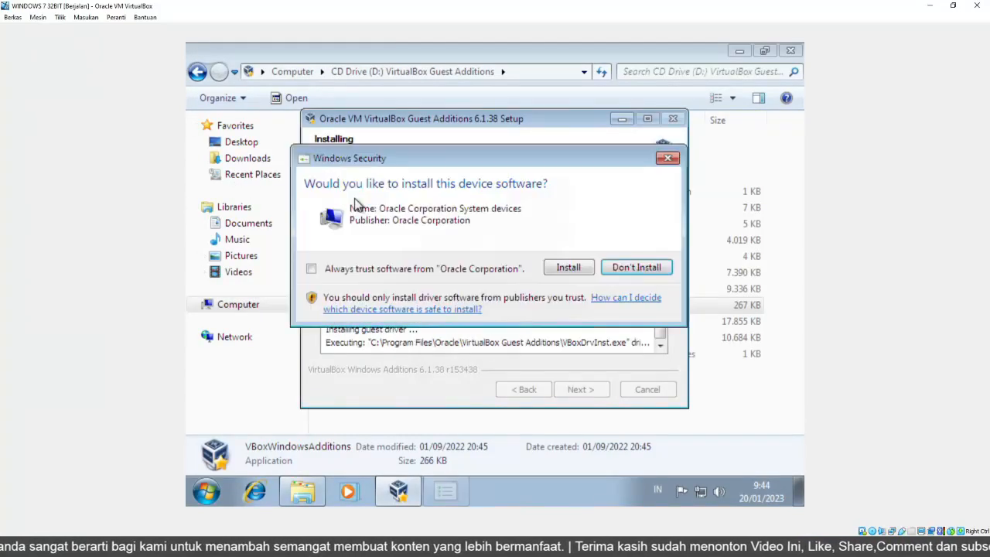
click(312, 269)
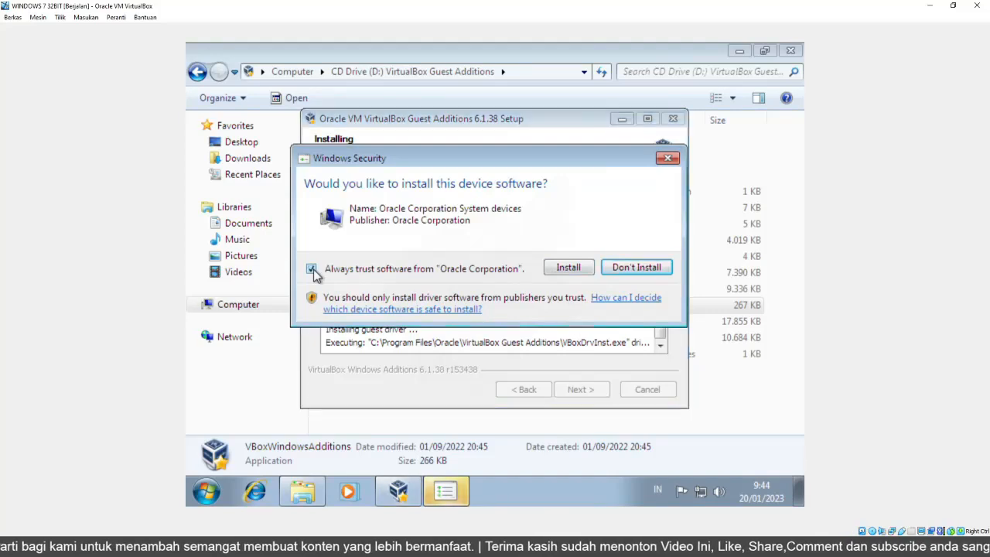
click(560, 271)
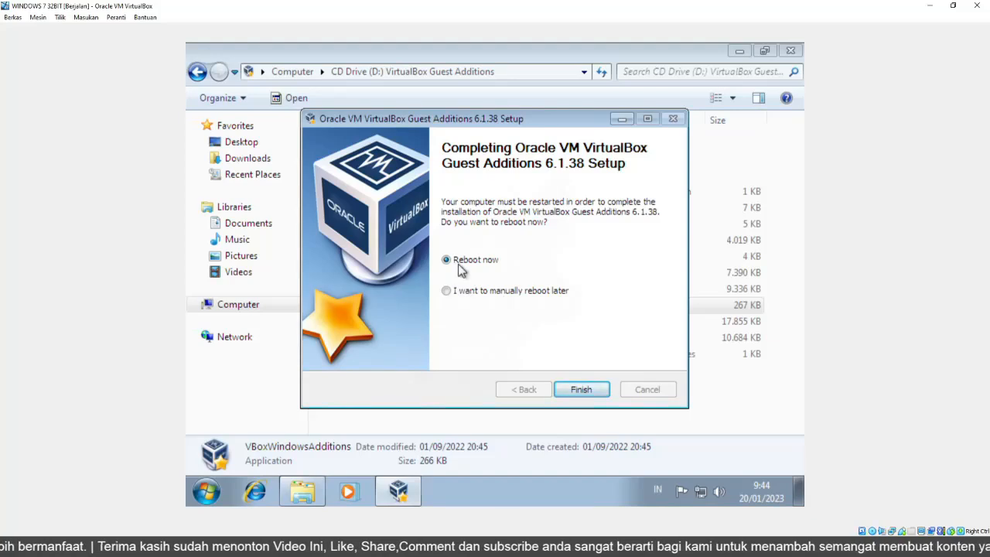
click(576, 390)
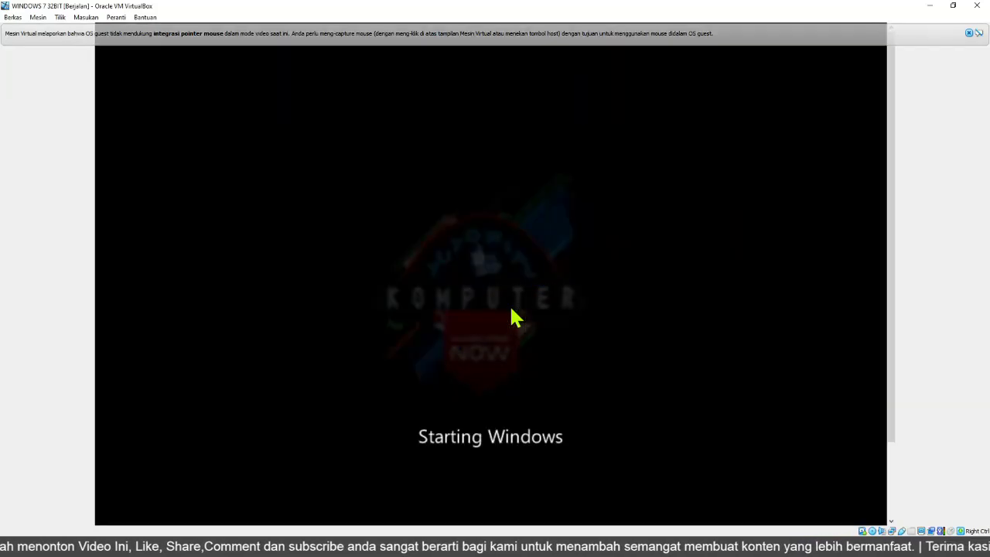
Dismiss the VirtualBox mouse-integration notices and set the virtual screen scale to 125%.
click(968, 33)
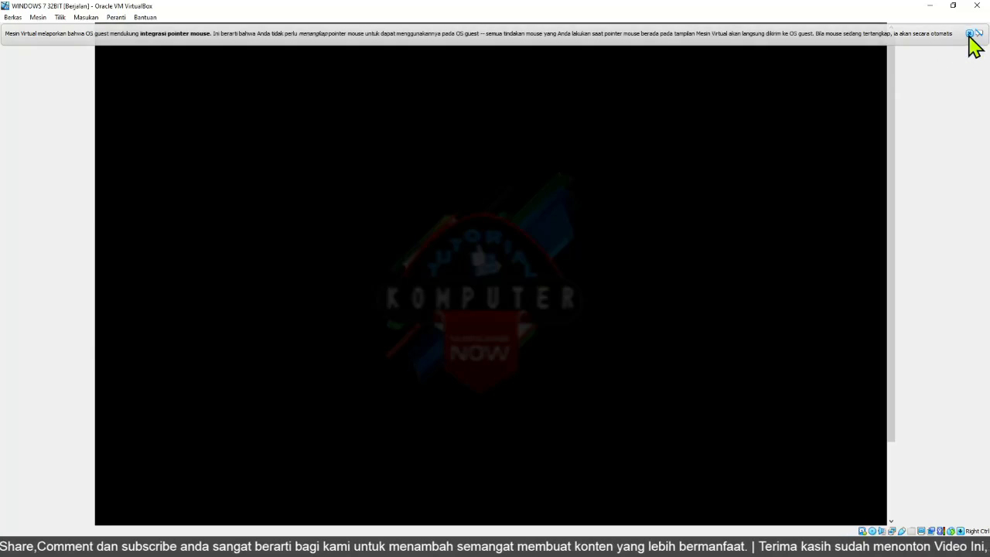
click(968, 34)
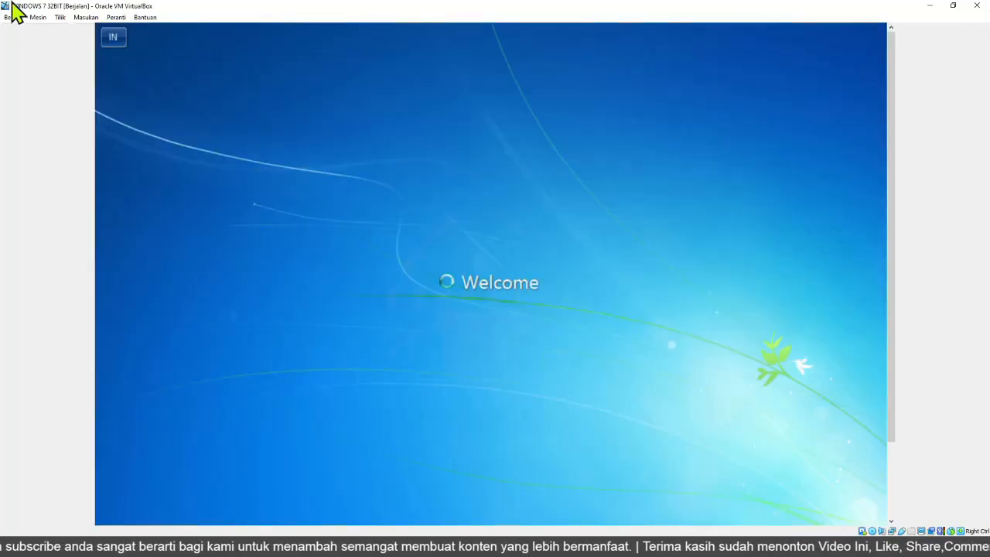
click(59, 18)
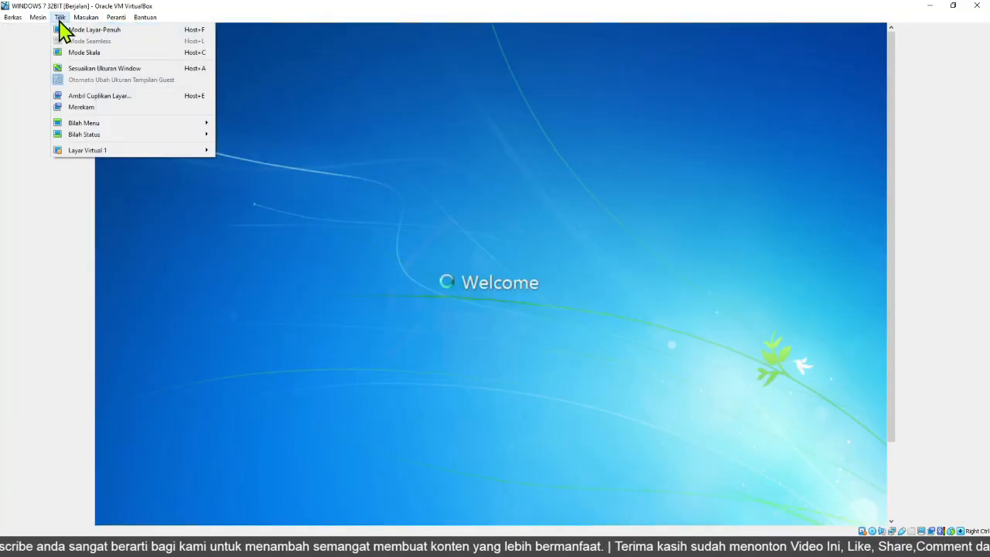
mouse_move(196, 155)
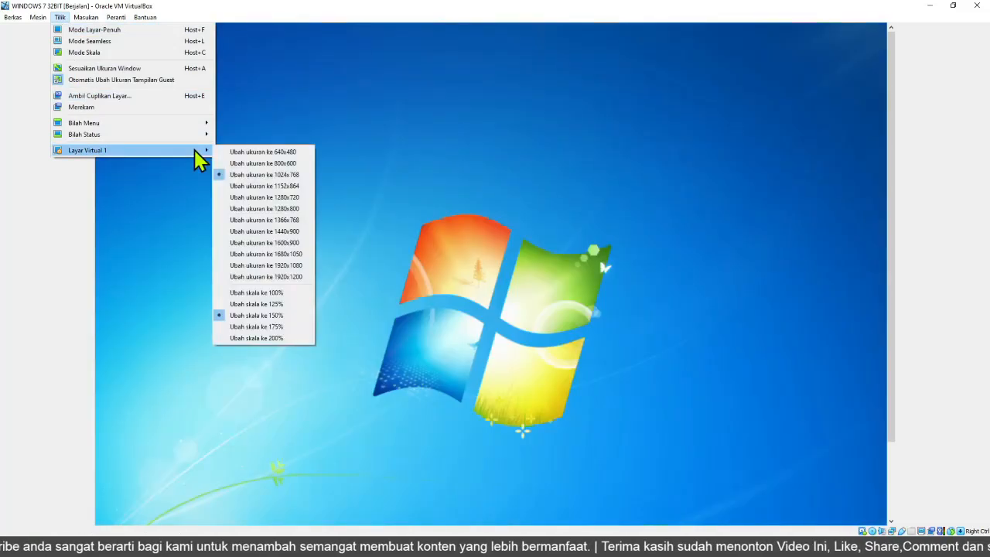
click(246, 305)
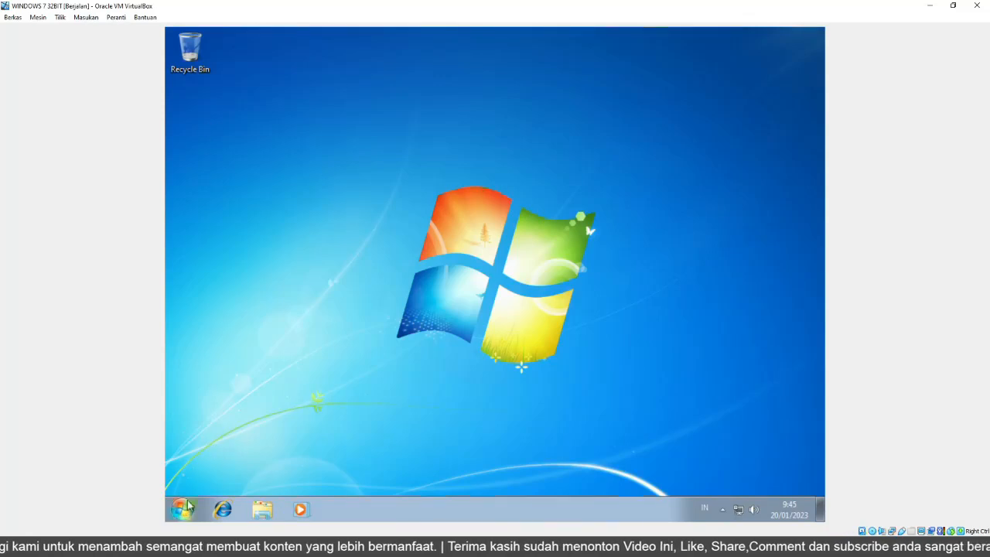
Switch the virtual machine window to full-screen mode.
click(62, 18)
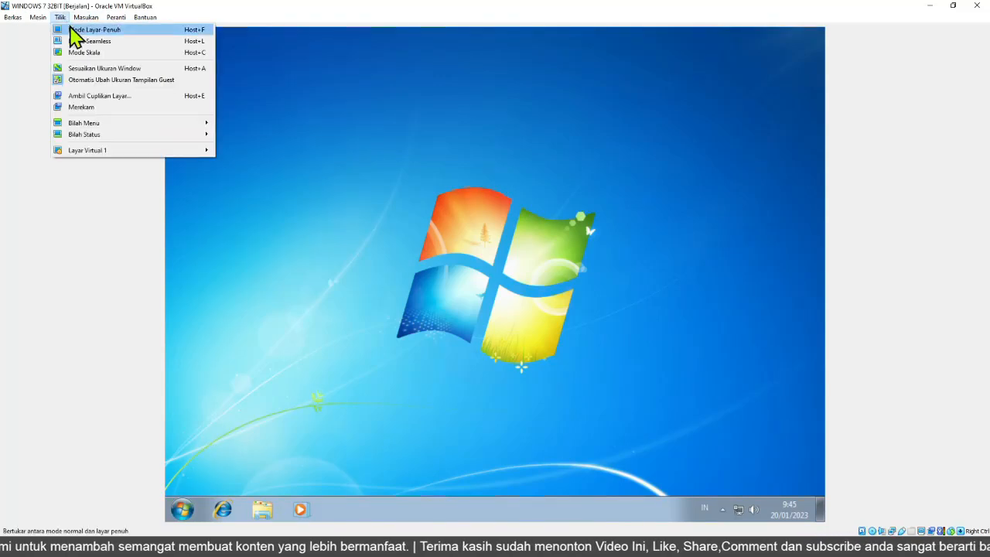
click(94, 29)
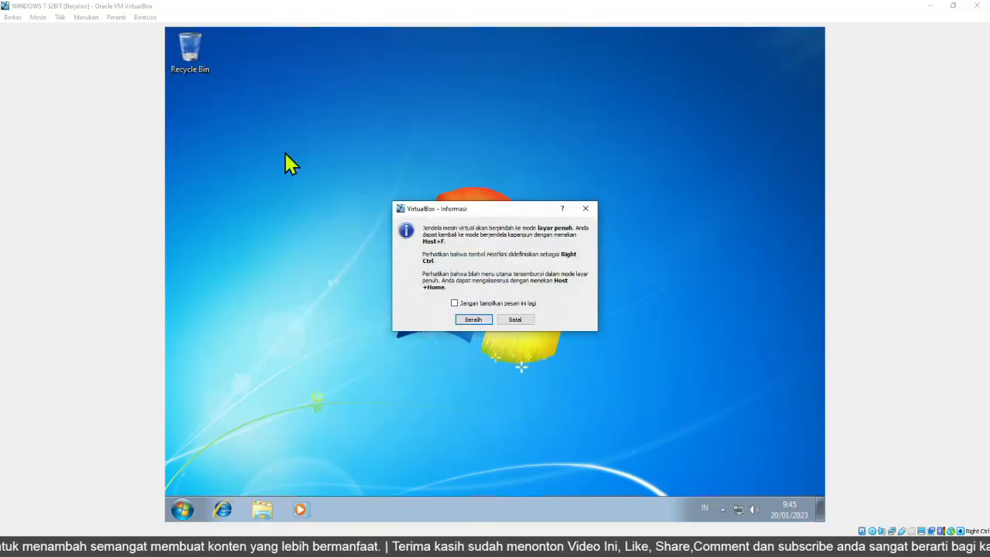
click(470, 319)
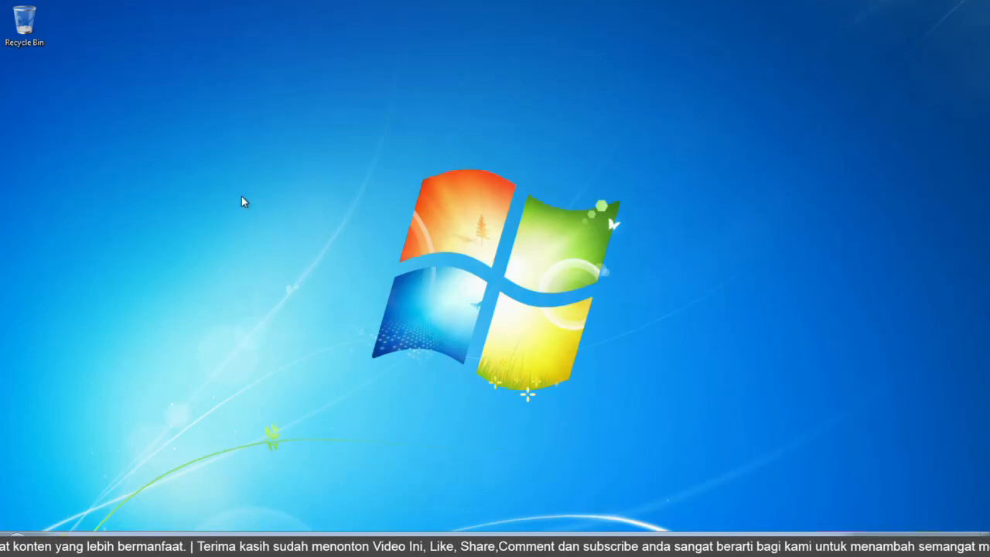
Open Control Panel from the guest's Start menu.
click(17, 544)
click(386, 297)
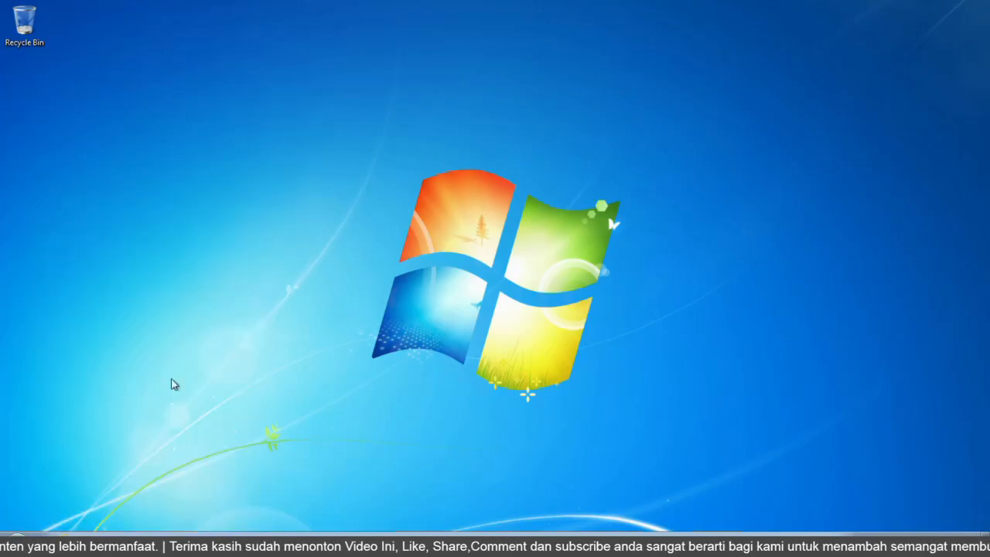
click(17, 544)
click(396, 215)
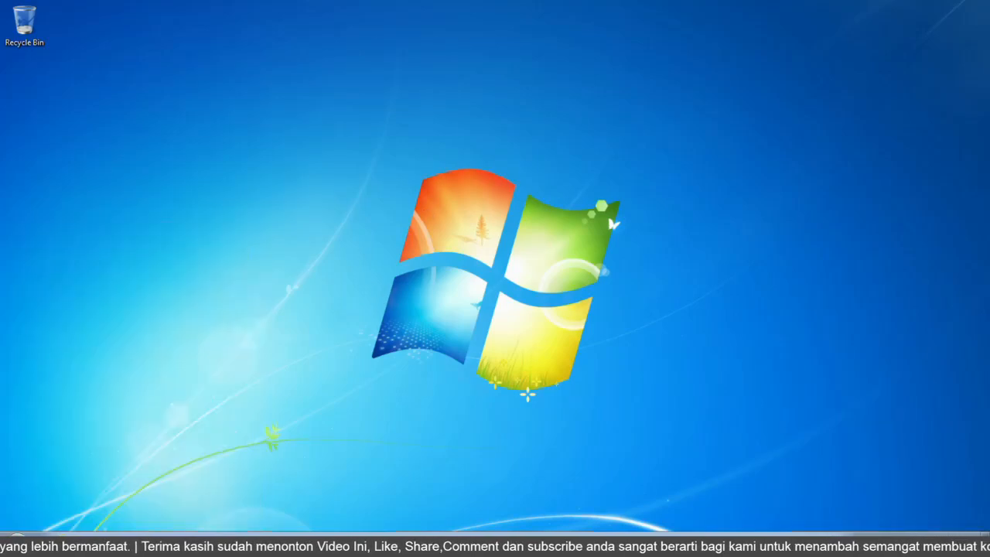
click(17, 544)
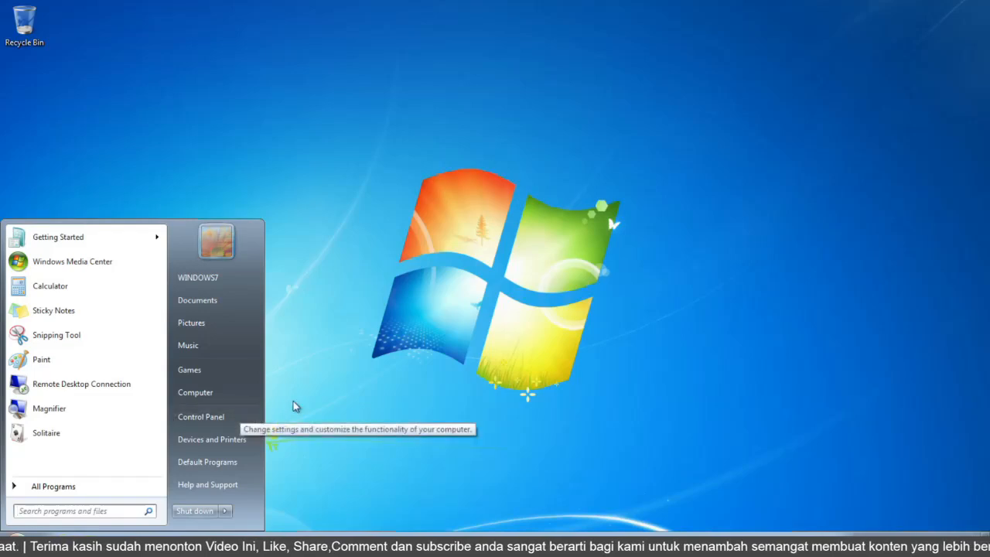
click(198, 415)
click(17, 544)
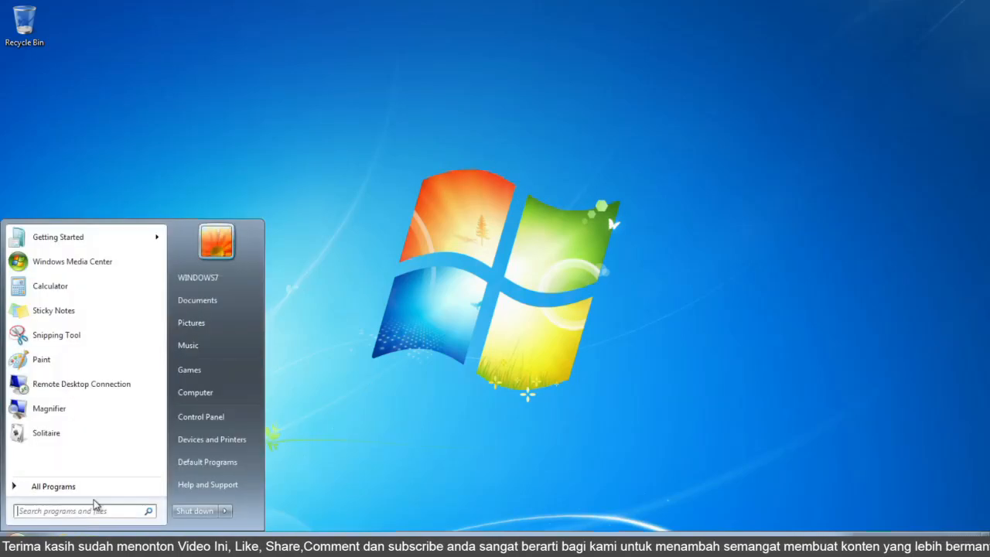
click(17, 543)
click(17, 544)
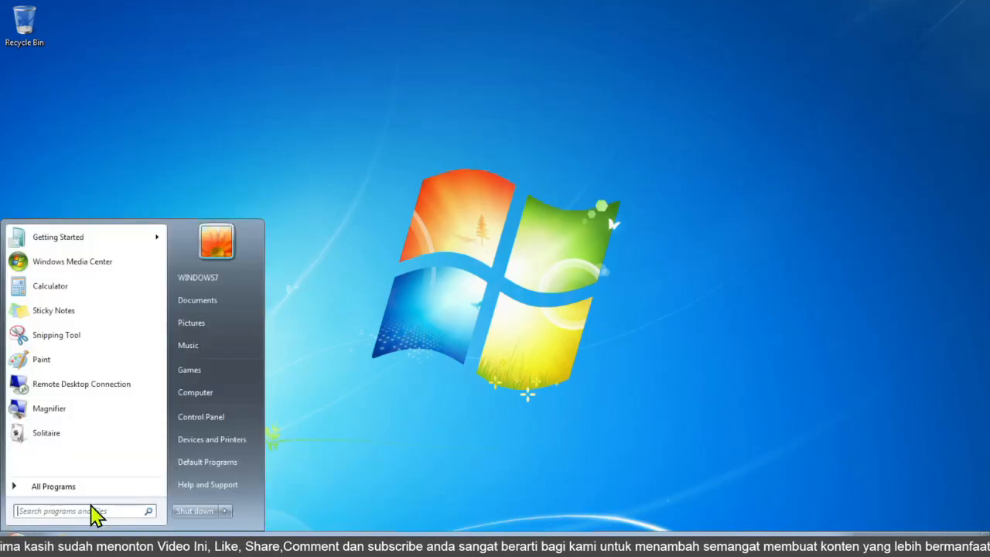
click(202, 417)
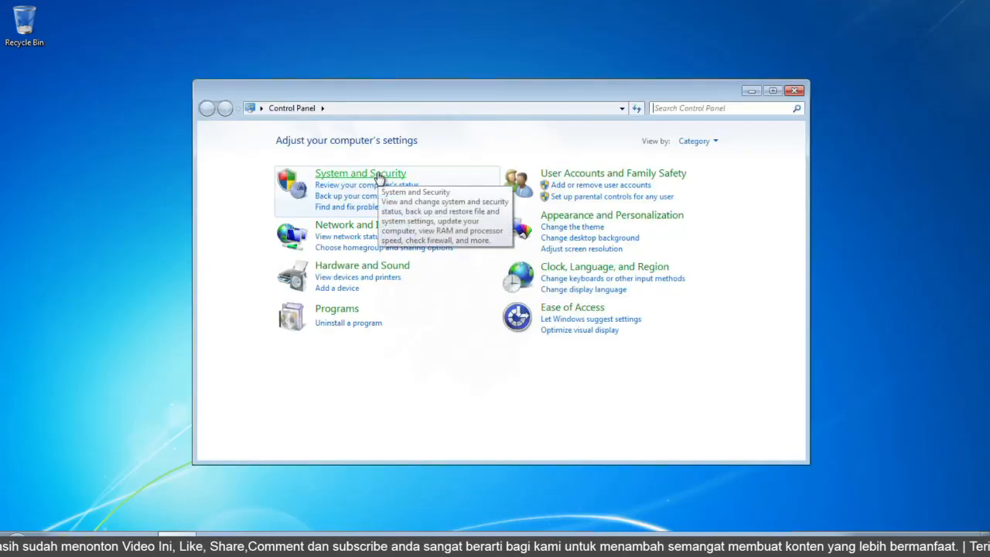
Set User Account Control to Never notify under System and Security, confirming the elevation prompt.
click(377, 178)
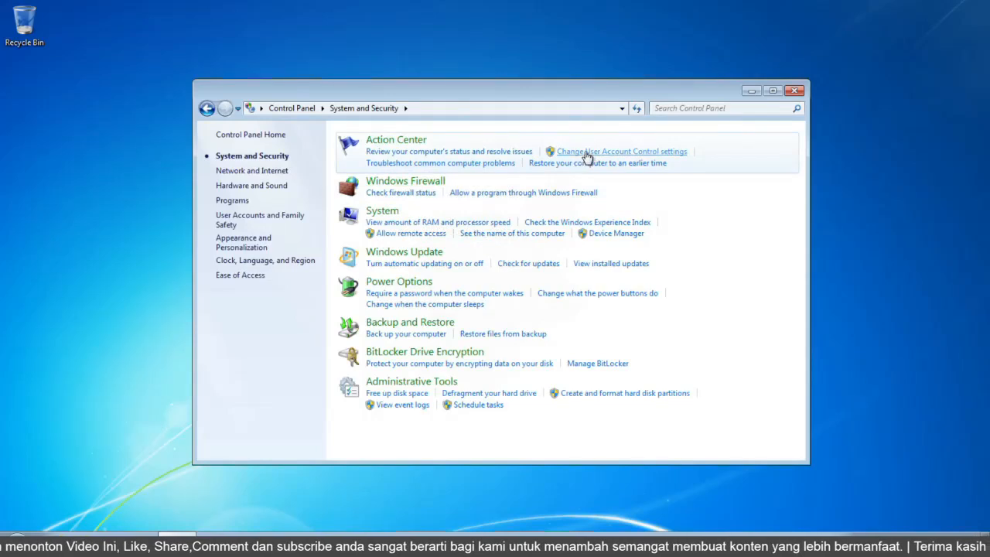
click(583, 153)
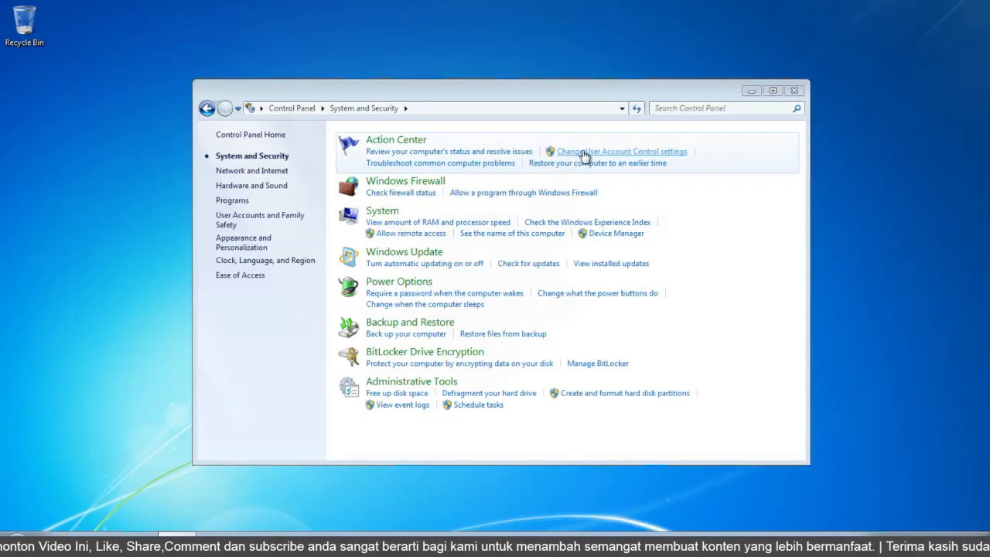
drag(346, 239, 347, 329)
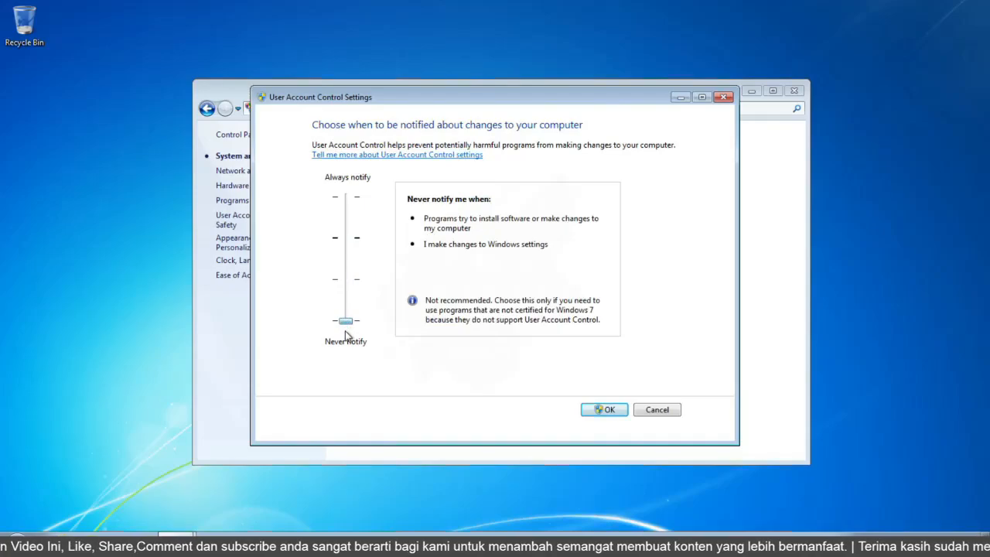
click(608, 410)
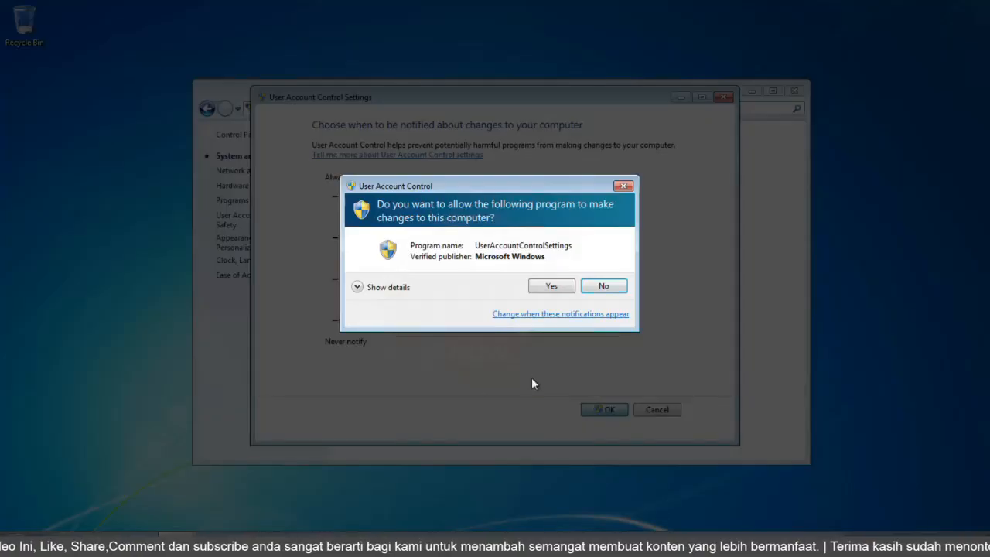
click(563, 285)
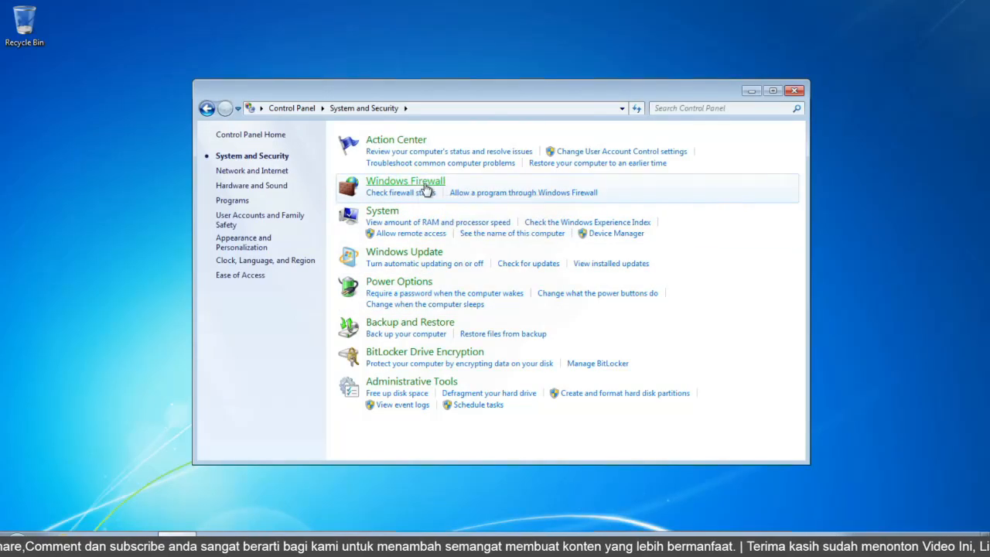
Turn off Windows Firewall for both home/work (private) and public network locations.
click(421, 183)
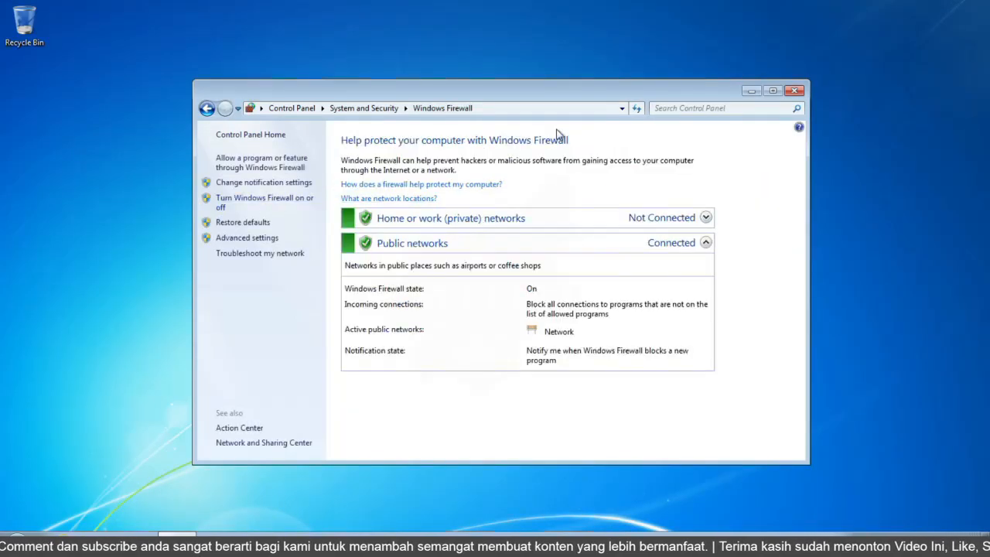
click(252, 202)
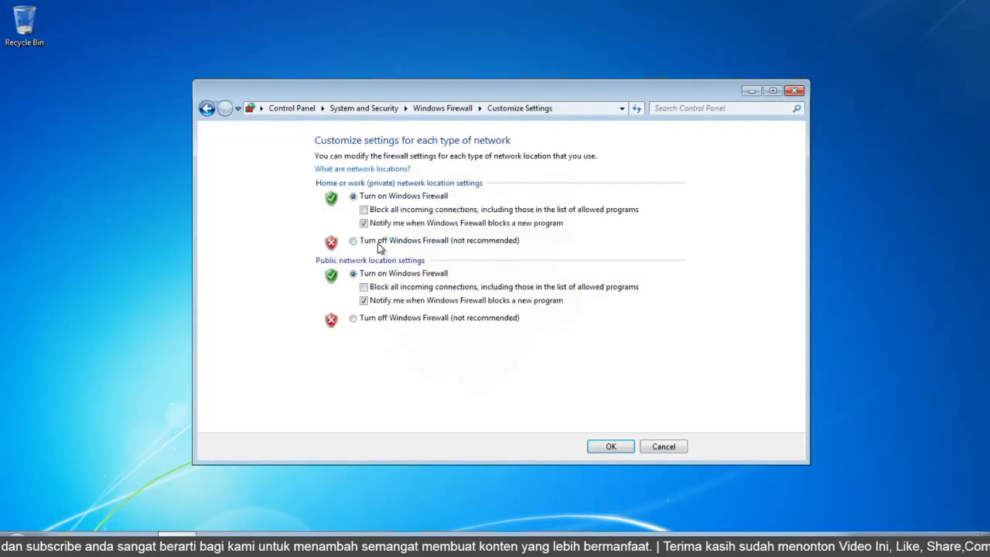
click(378, 242)
click(368, 319)
click(610, 447)
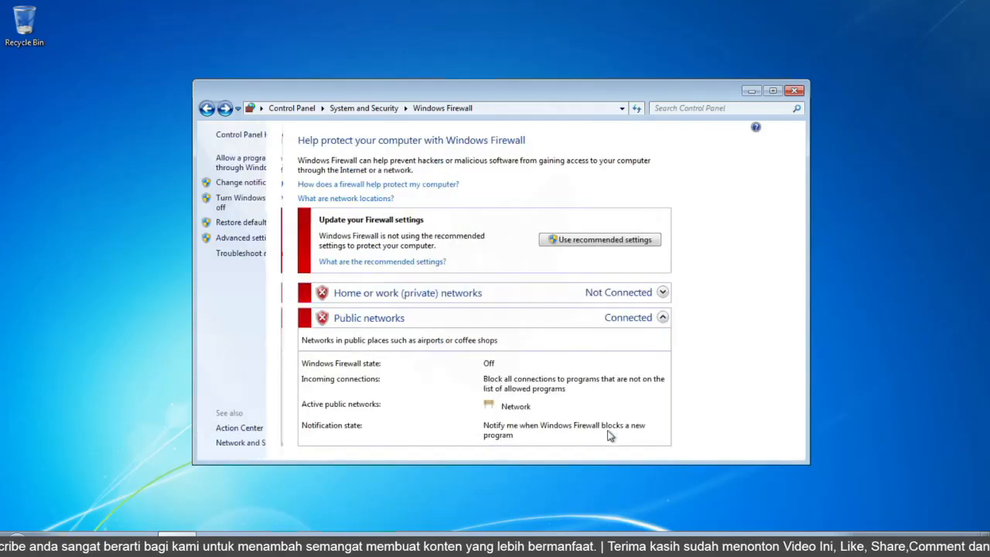
Set Windows Update to Never check for updates (not recommended), save, and close Control Panel.
click(207, 109)
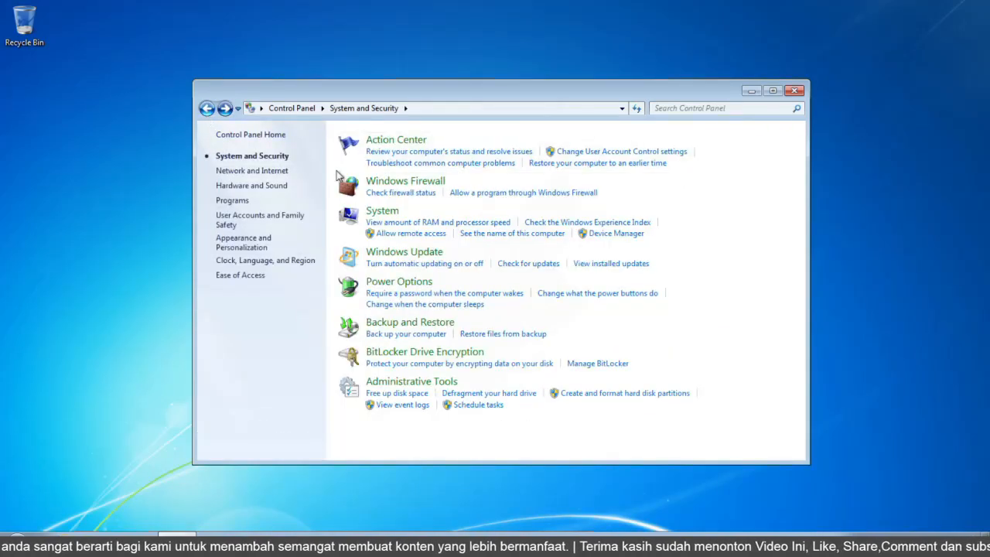
click(400, 253)
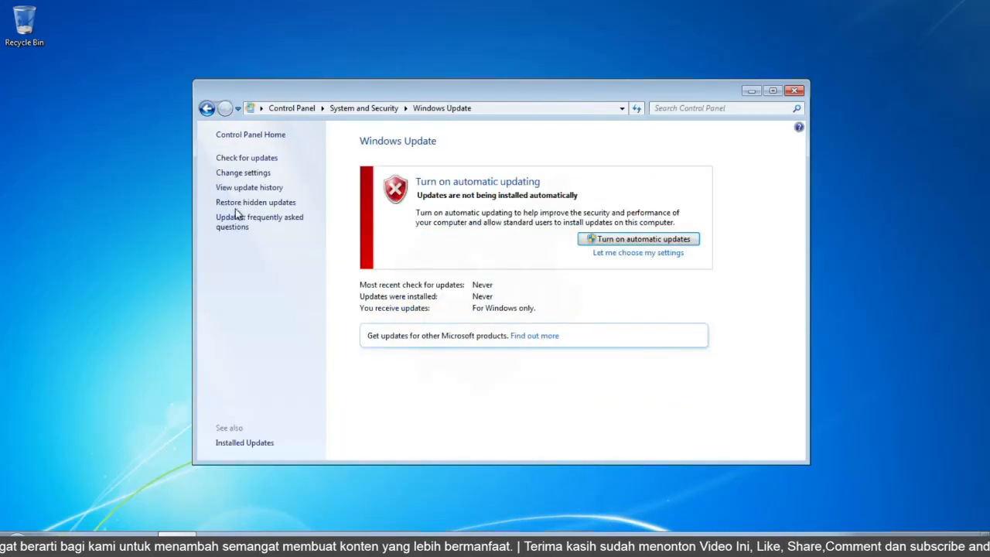
click(258, 177)
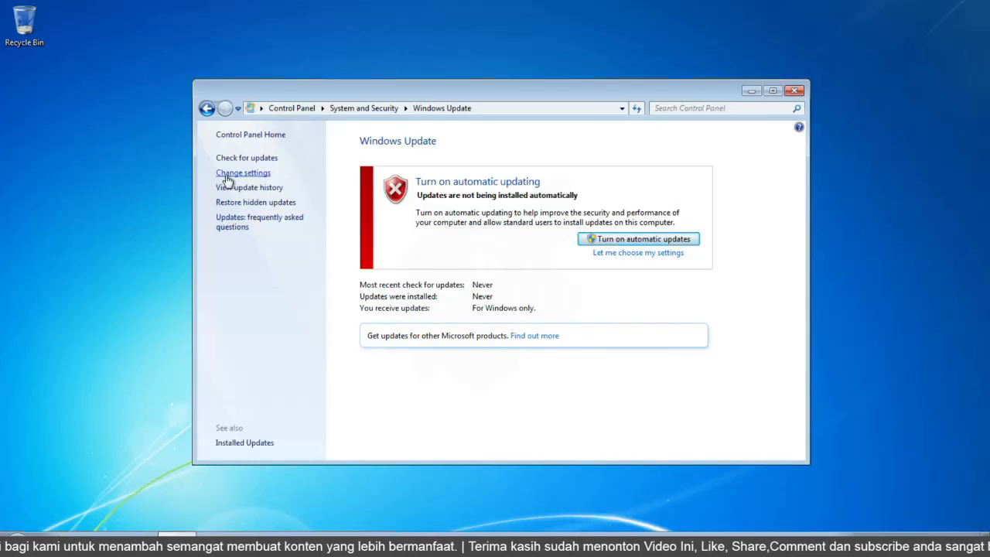
click(379, 233)
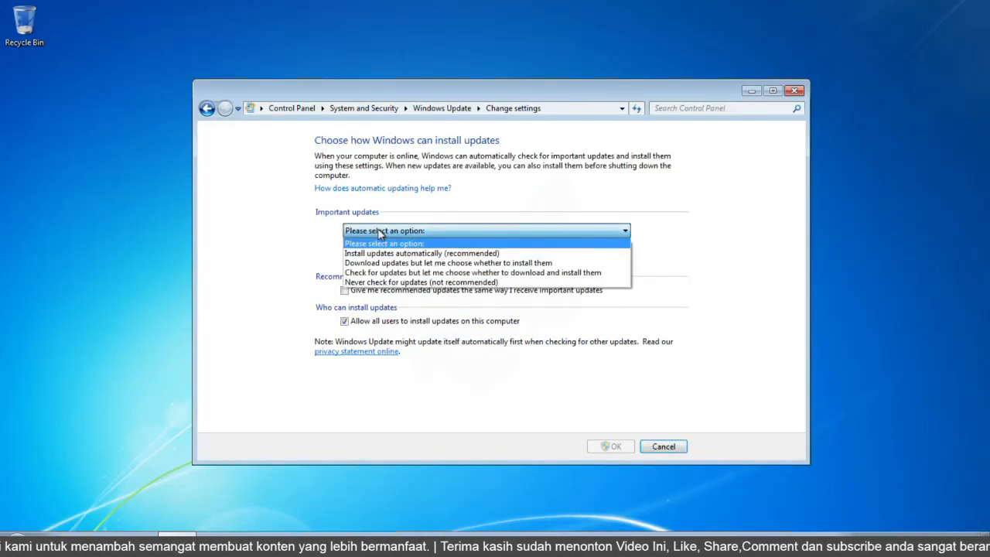
click(412, 283)
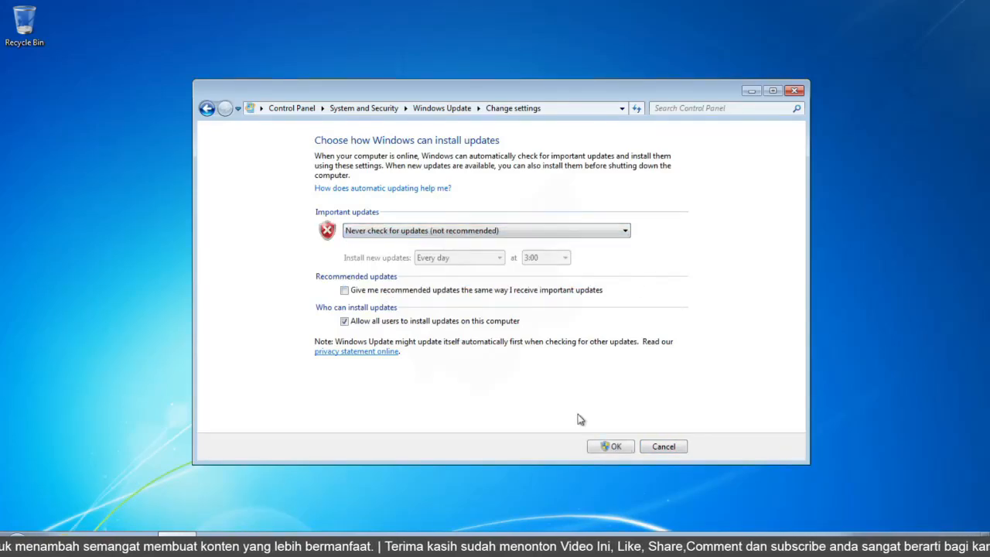
click(616, 448)
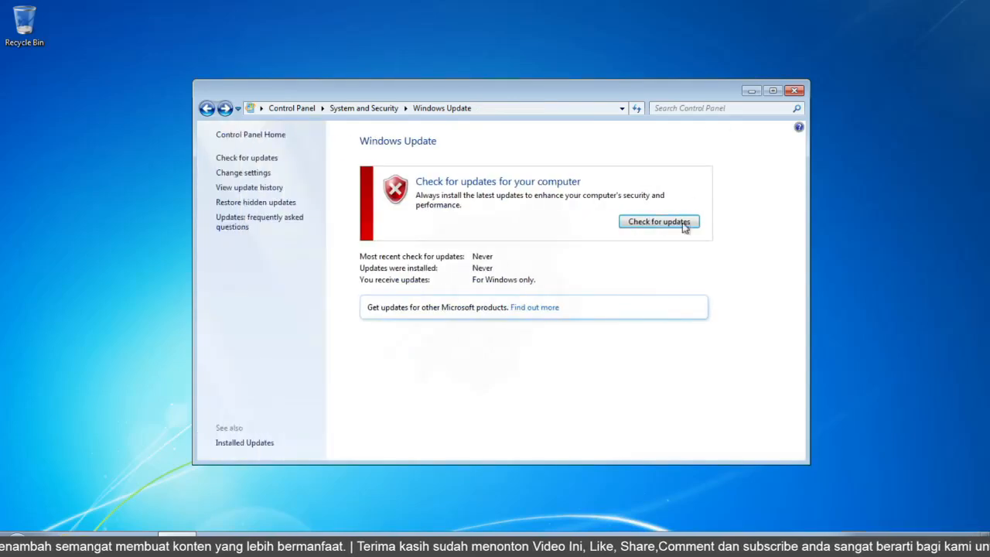
click(795, 92)
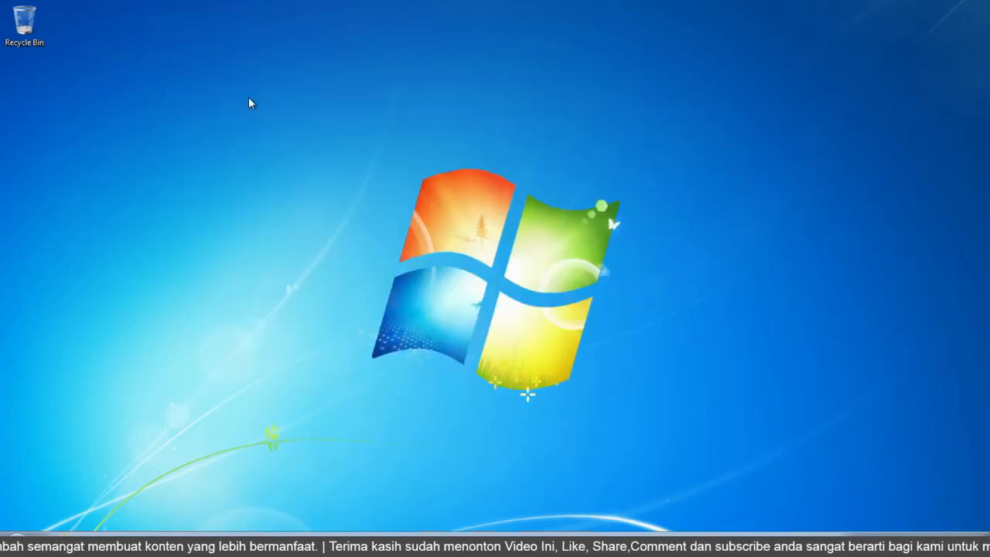
right_click(200, 96)
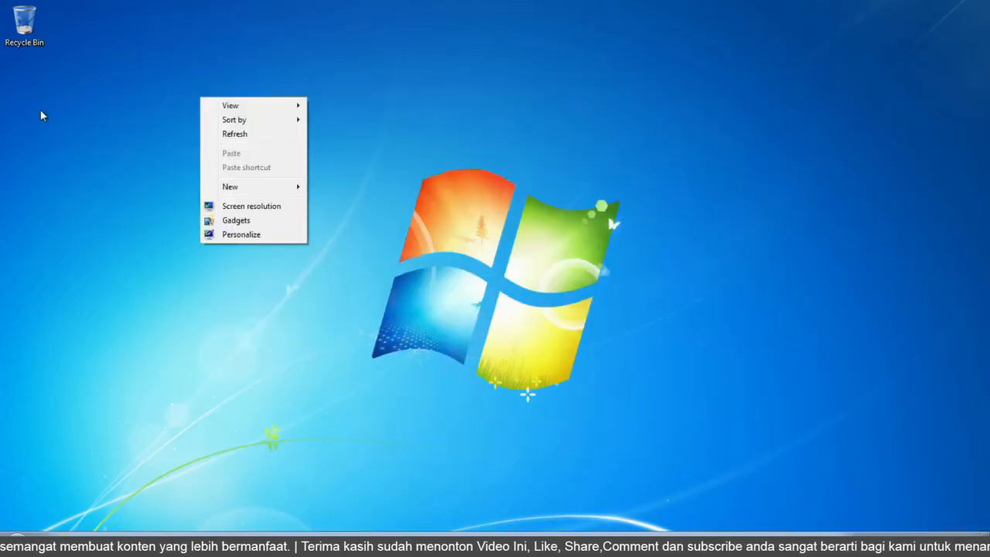
click(195, 75)
right_click(405, 74)
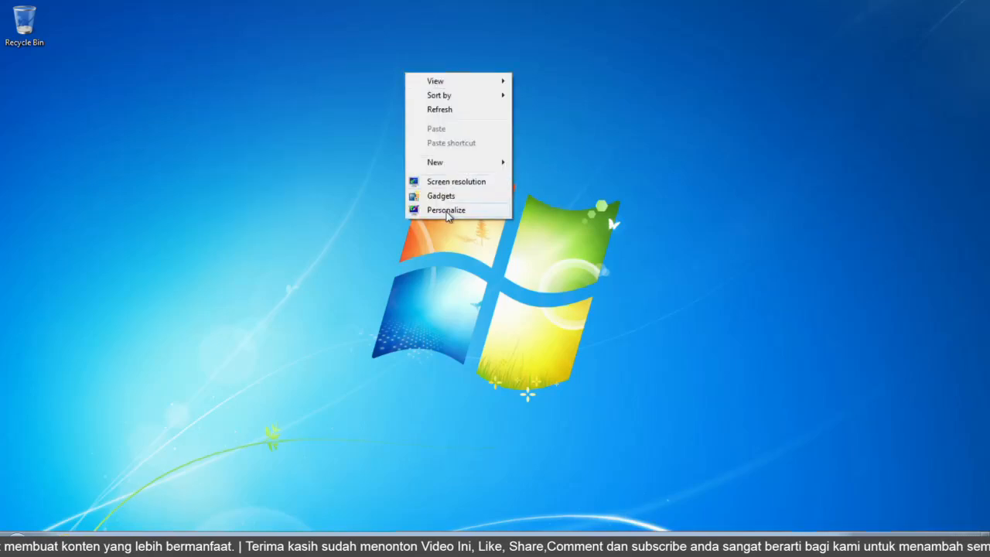
click(447, 210)
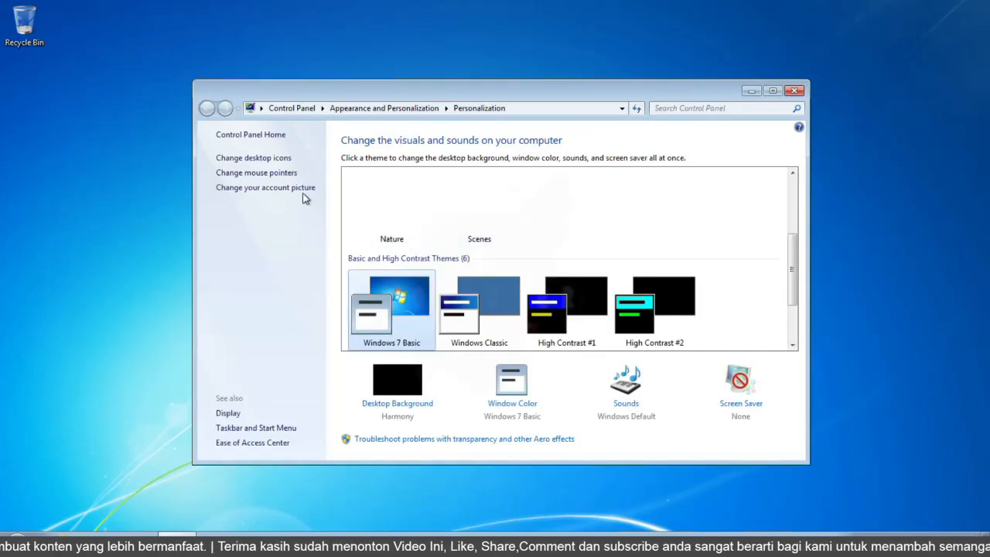
click(261, 159)
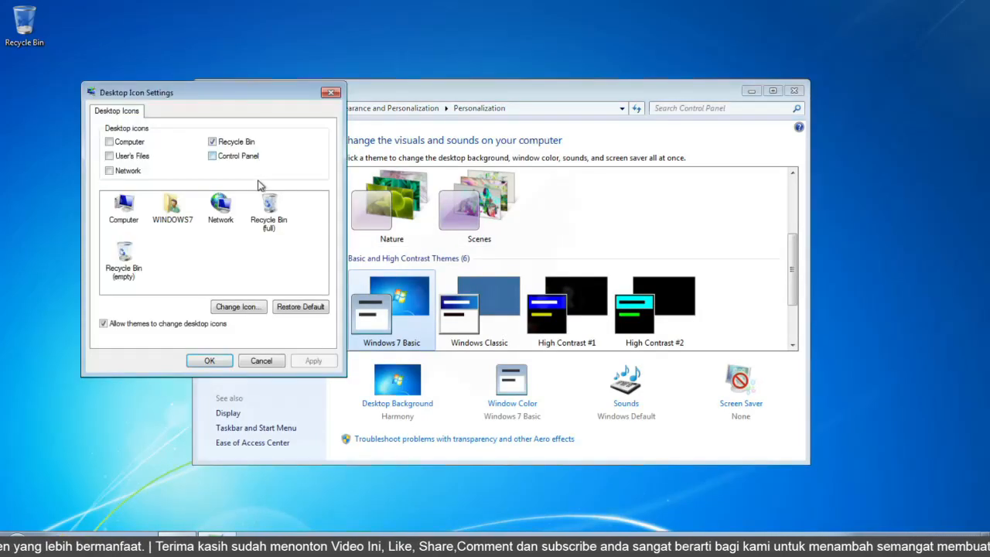
click(126, 143)
click(121, 171)
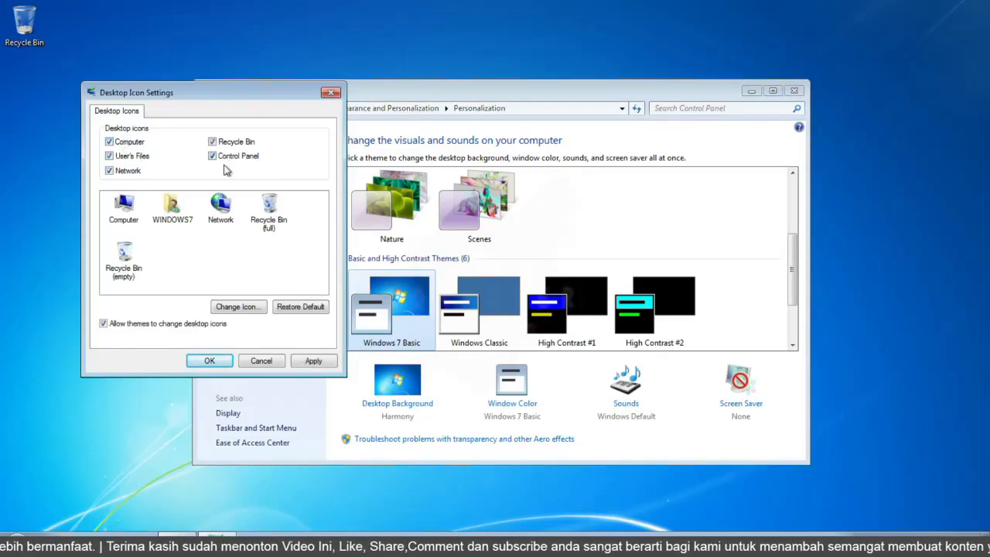
click(205, 363)
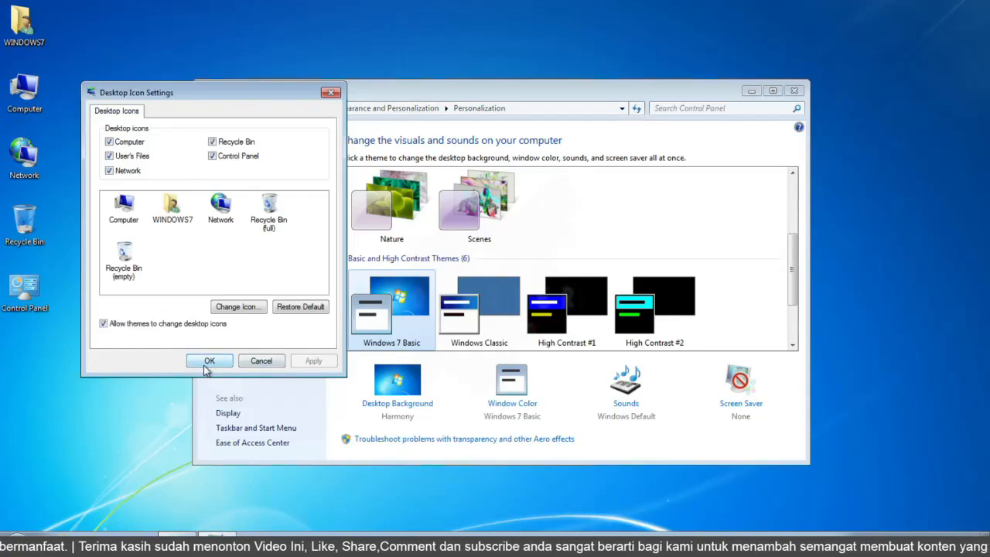
click(206, 363)
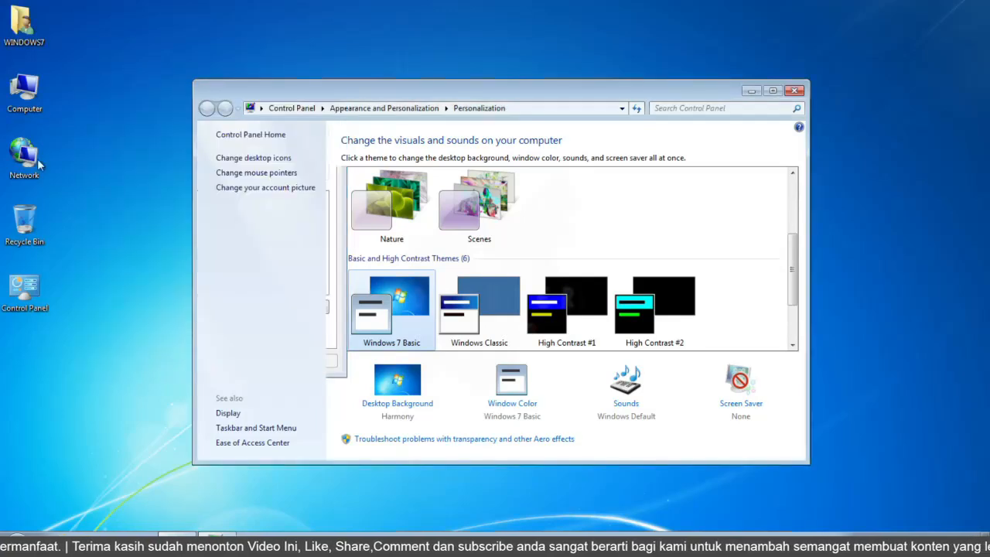
click(78, 47)
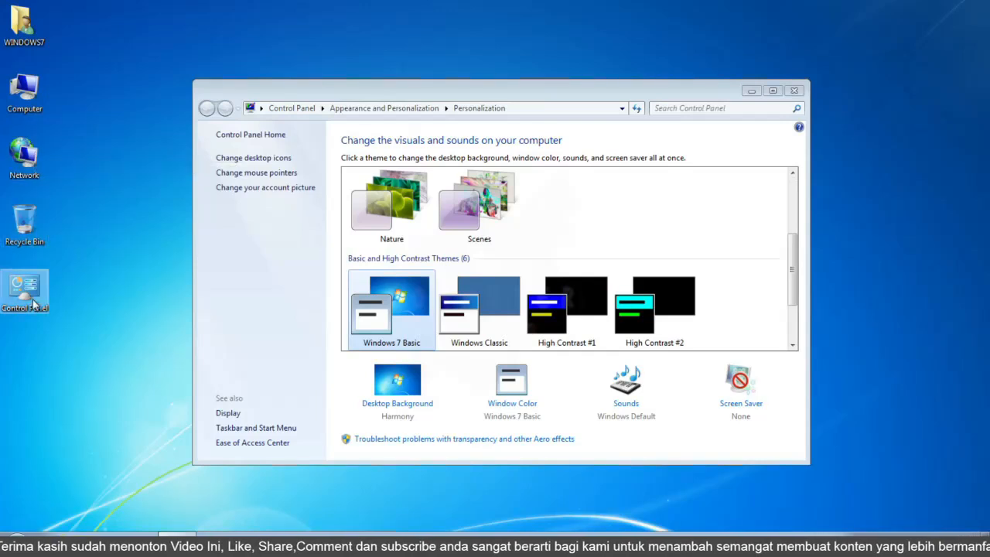
click(794, 90)
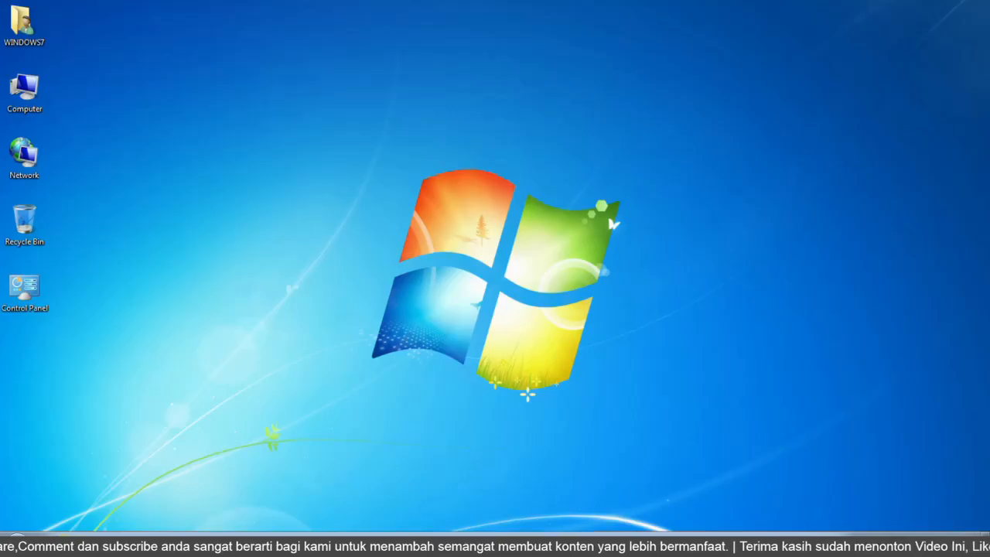
Exit full-screen mode and shrink the virtual machine window to a small size.
click(546, 550)
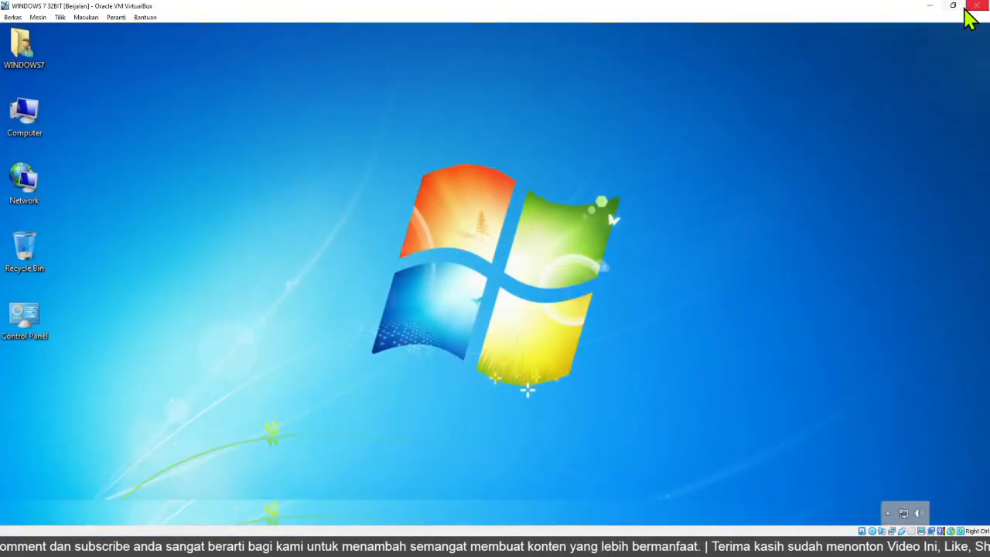
drag(897, 8, 638, 97)
drag(544, 97, 508, 89)
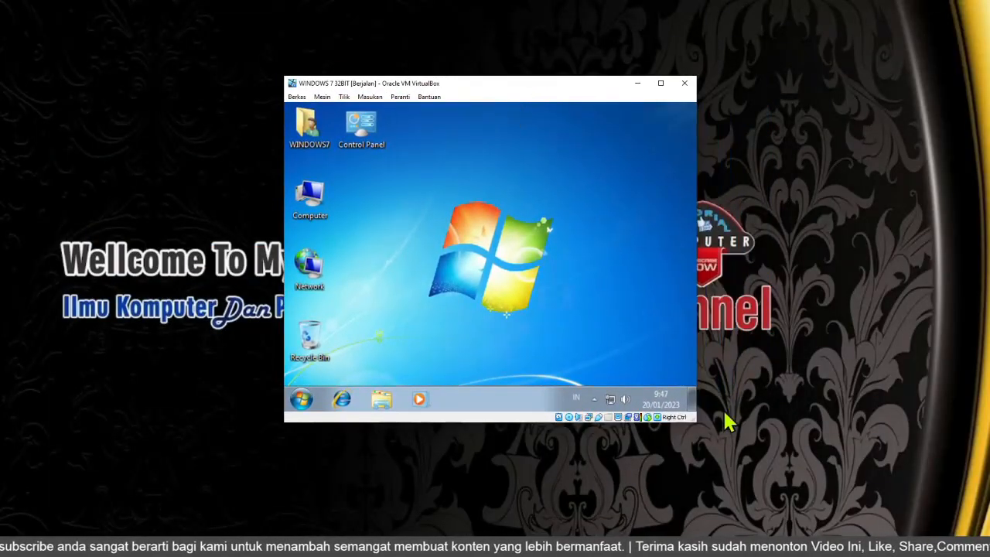
Shut down the Windows 7 guest from its Start menu.
click(302, 399)
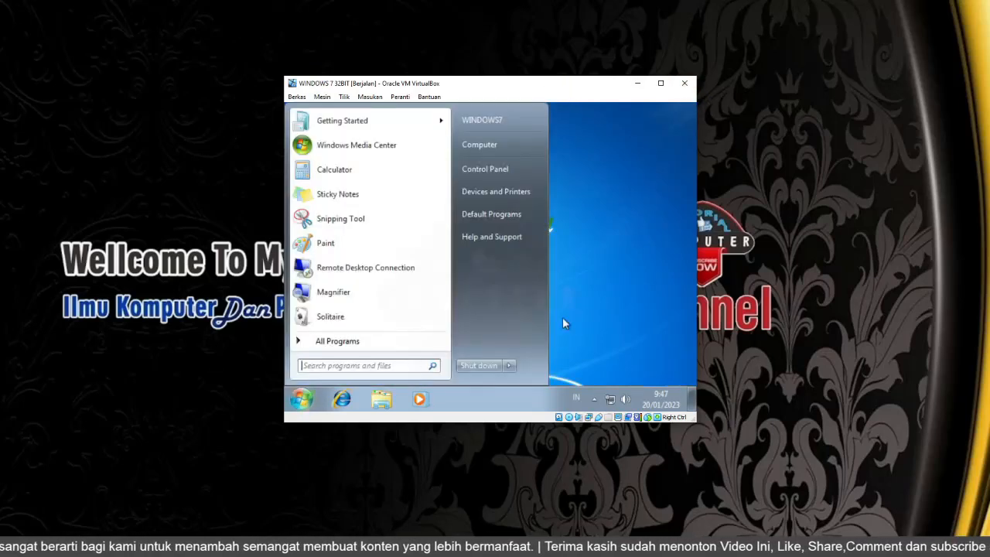
click(304, 399)
click(307, 398)
click(478, 365)
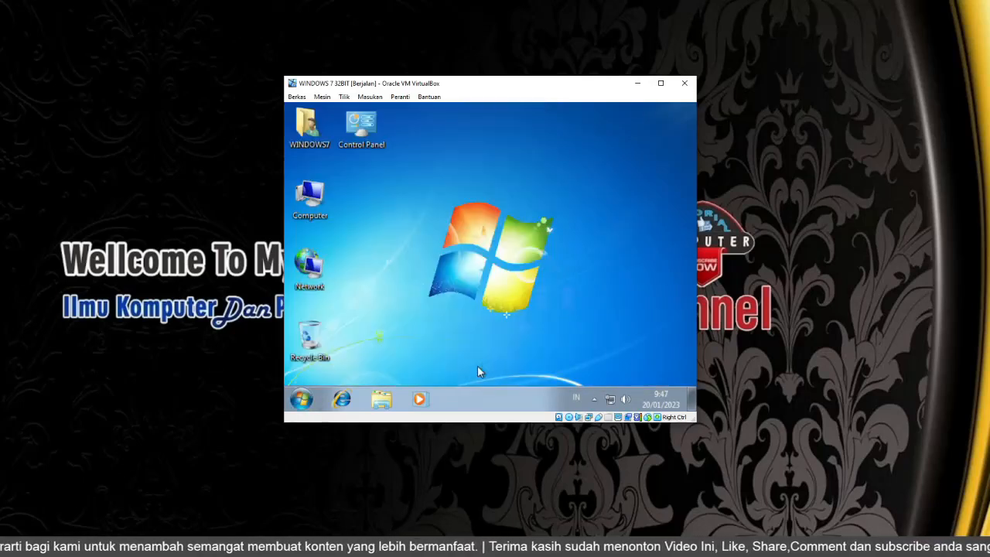